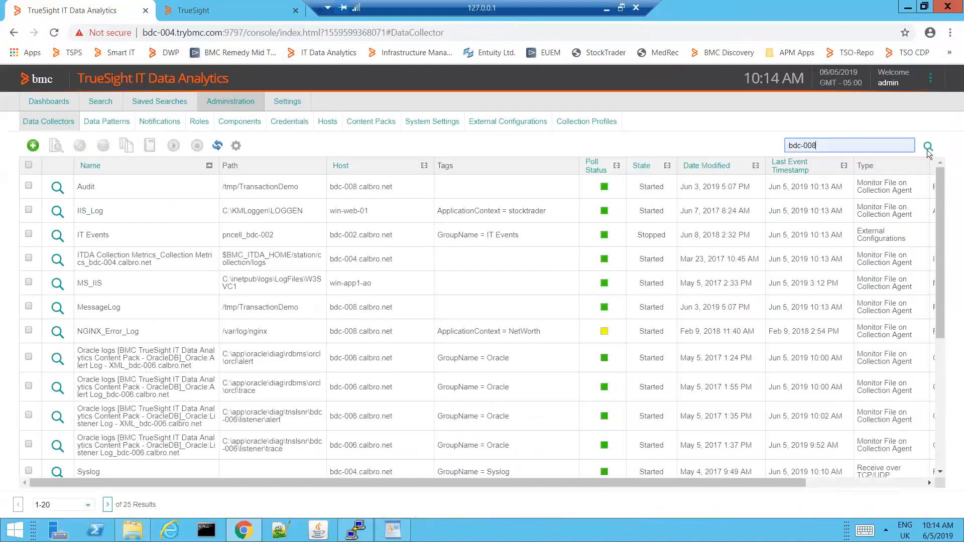
# - Filter the data collectors by bdc-008 and open the TransactionLog collector for editing
pyautogui.click(928, 146)
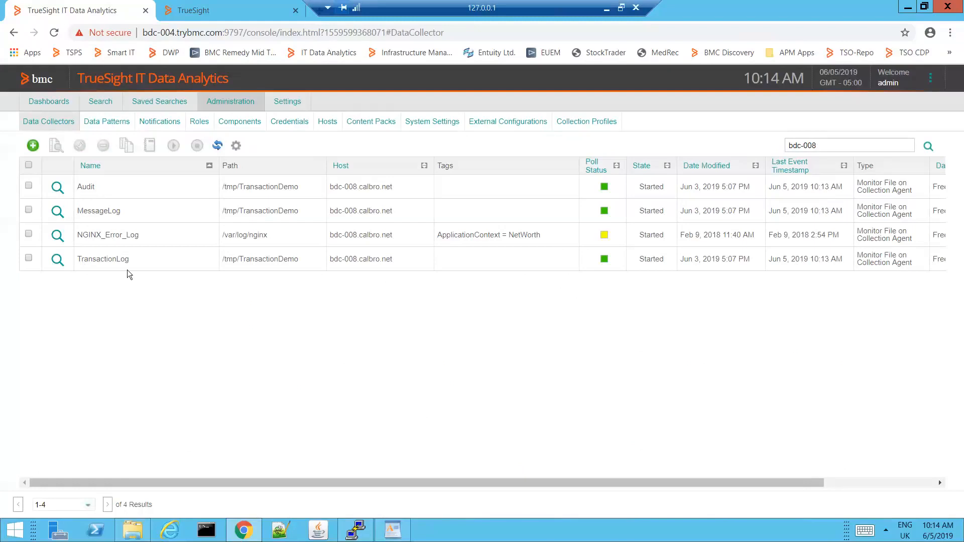
pyautogui.click(29, 258)
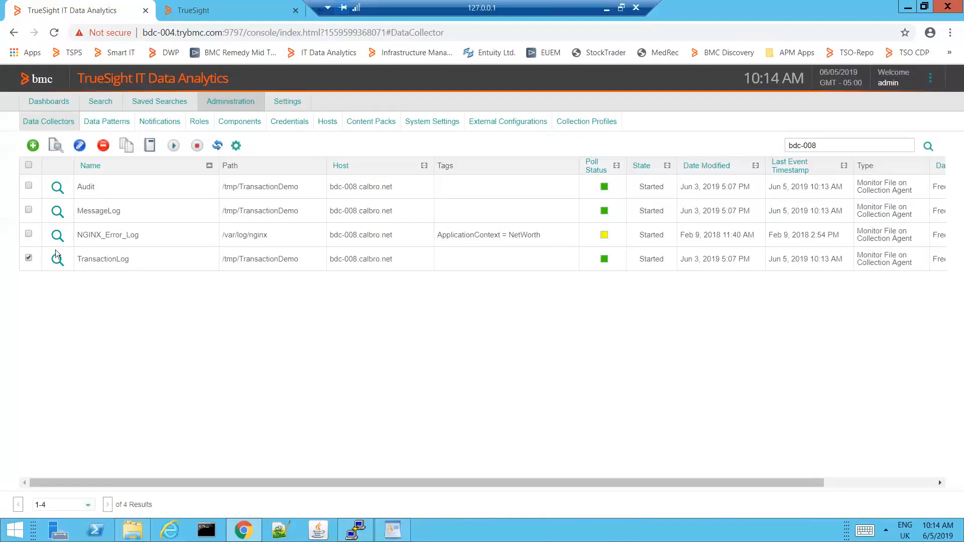
pyautogui.click(79, 147)
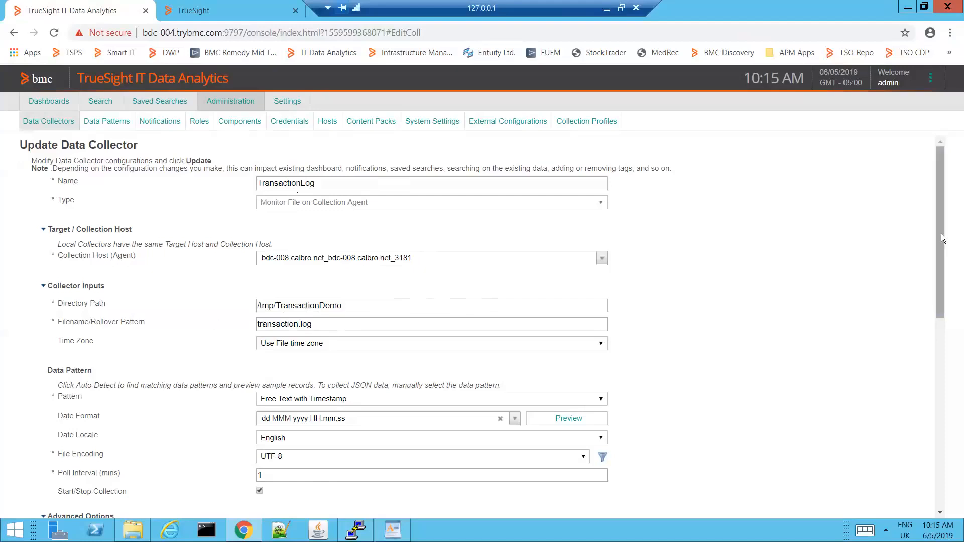
# - Review the data patterns available for the TransactionLog collector, leaving Free Text with Timestamp selected
pyautogui.scroll(-1, 941, 240)
pyautogui.scroll(-3, 933, 283)
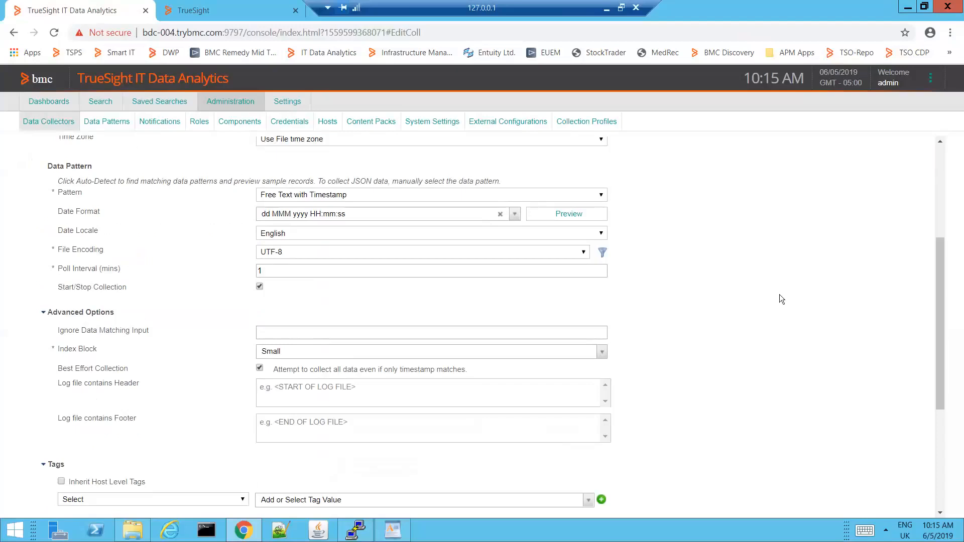
pyautogui.click(602, 196)
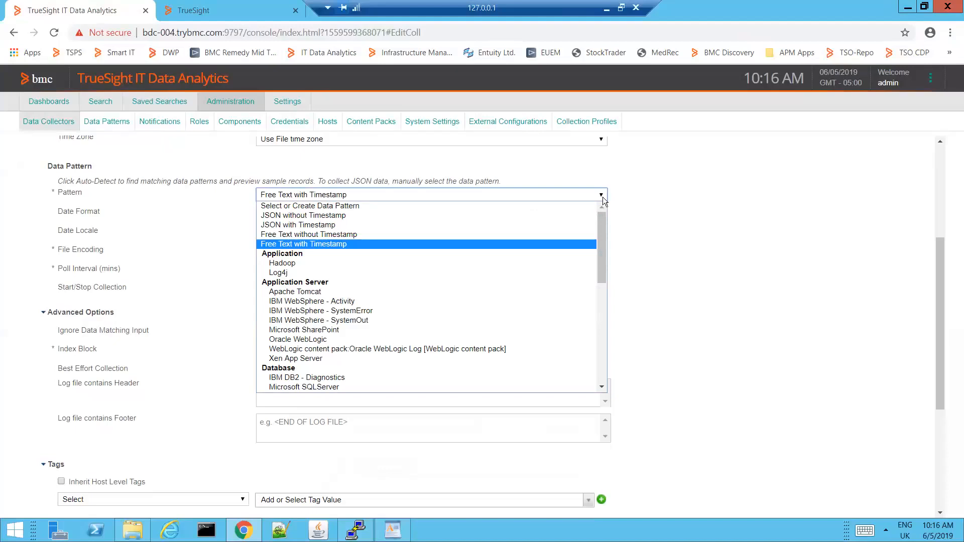
pyautogui.click(650, 194)
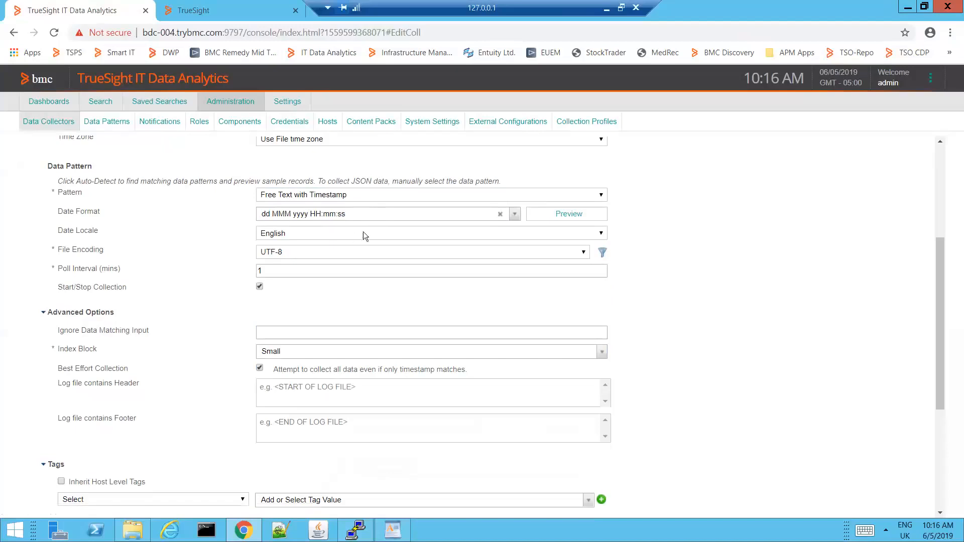
# - Preview the sample log records parsed with the dd MMM yyyy HH:mm:ss date format, highlight the first record's raw line, and dismiss the preview
pyautogui.click(564, 216)
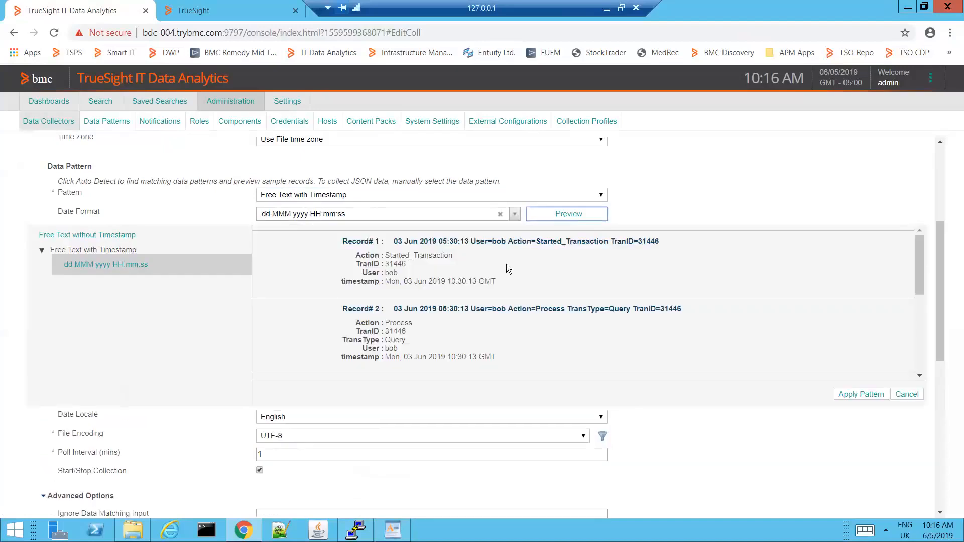
pyautogui.moveTo(394, 242); pyautogui.dragTo(662, 241)
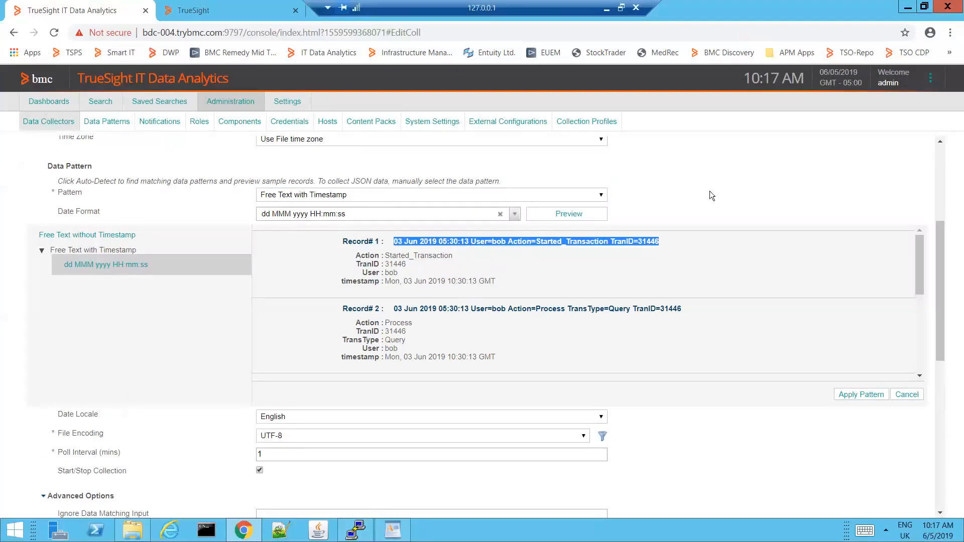
pyautogui.click(720, 179)
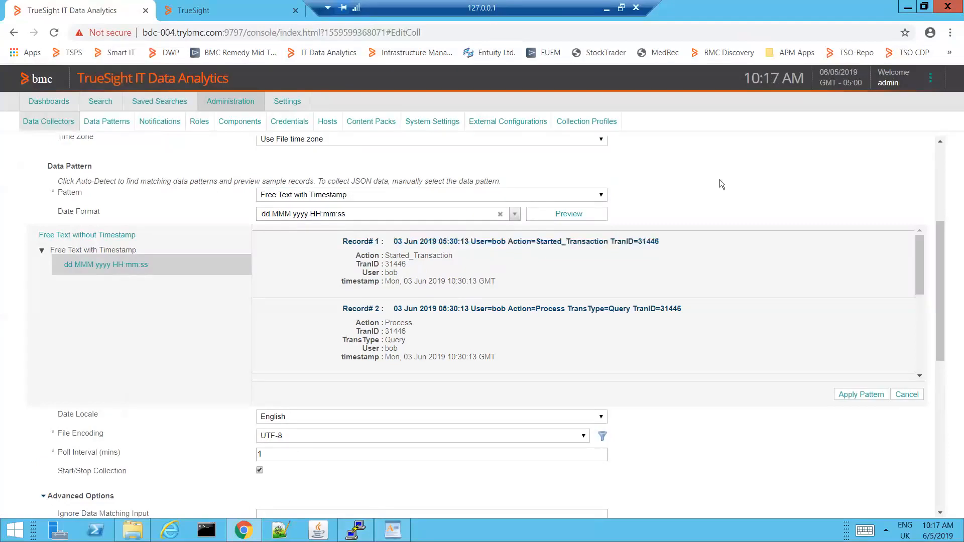
pyautogui.click(908, 395)
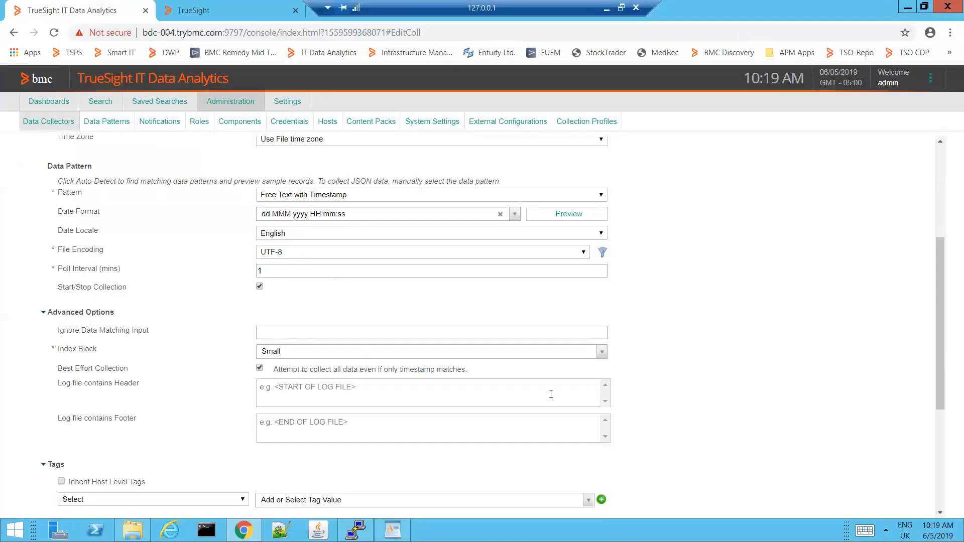
# - Review the collector's tags and group access settings and leave the editor without updating the collector
pyautogui.scroll(-4, 306, 335)
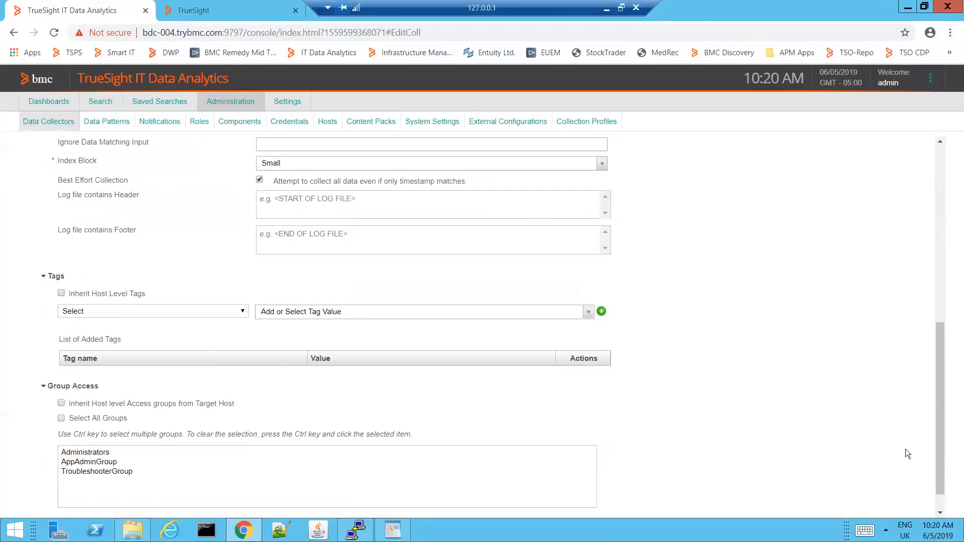
pyautogui.scroll(-1, 906, 449)
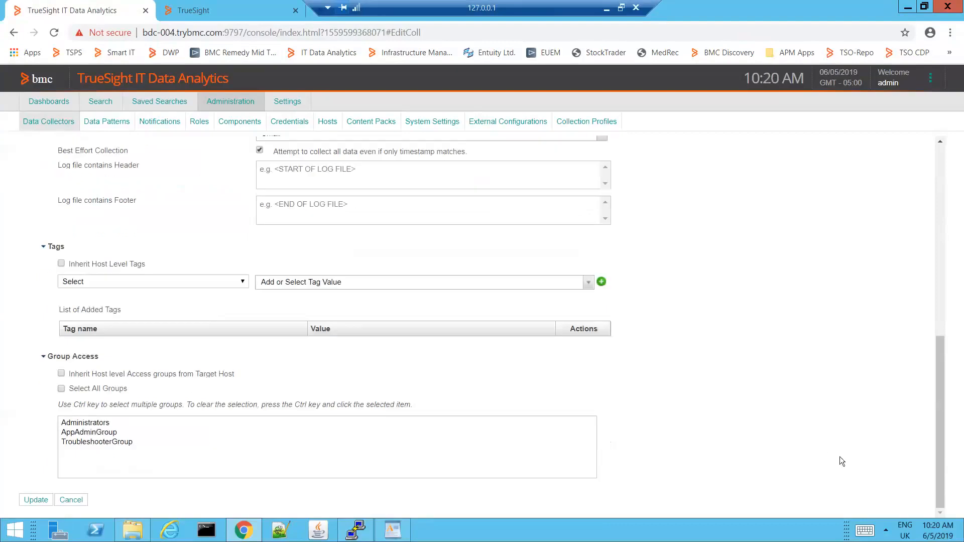
pyautogui.click(78, 503)
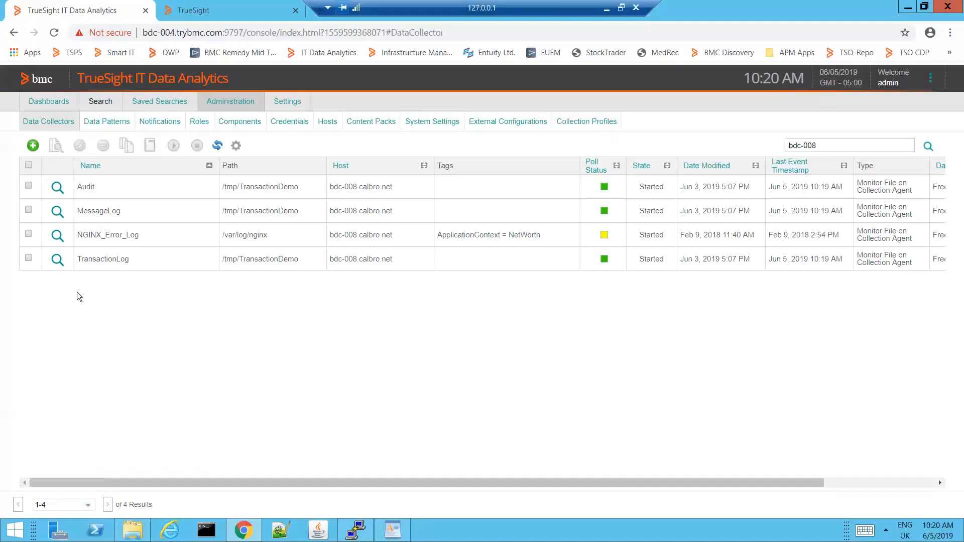
# - Search the data gathered by the TransactionLog collector and show the results in Detailed View
pyautogui.click(58, 260)
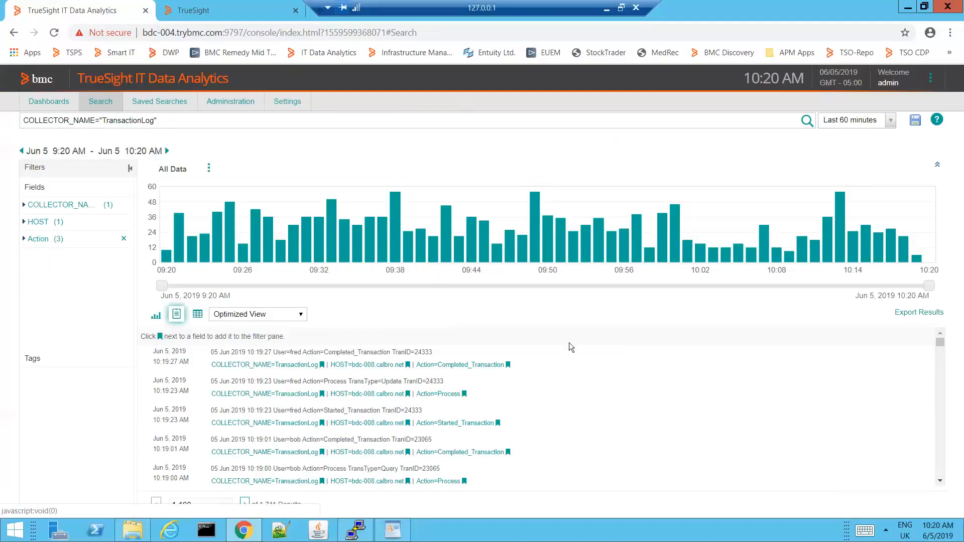
pyautogui.click(268, 318)
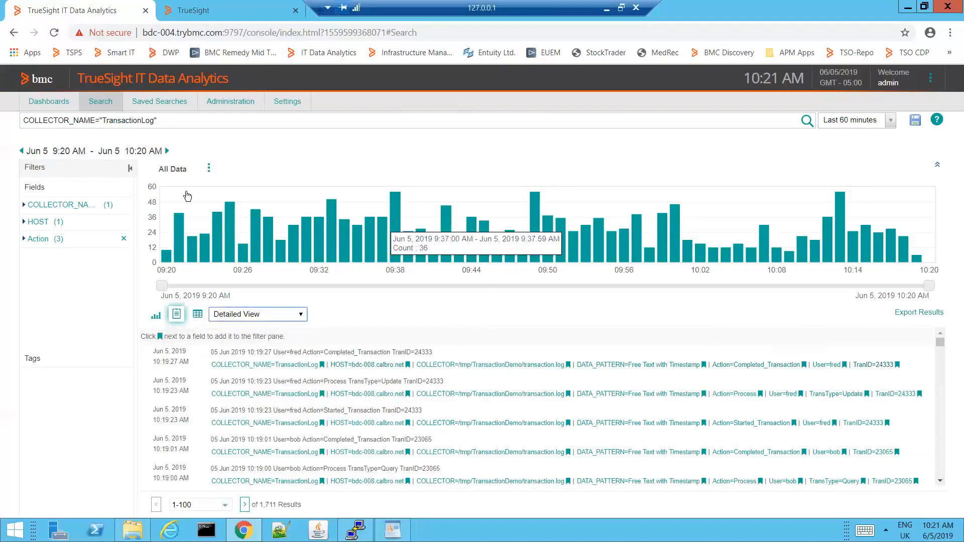
# - Rerun the earlier query that limits the TransactionLog entries to one specific user
pyautogui.click(181, 119)
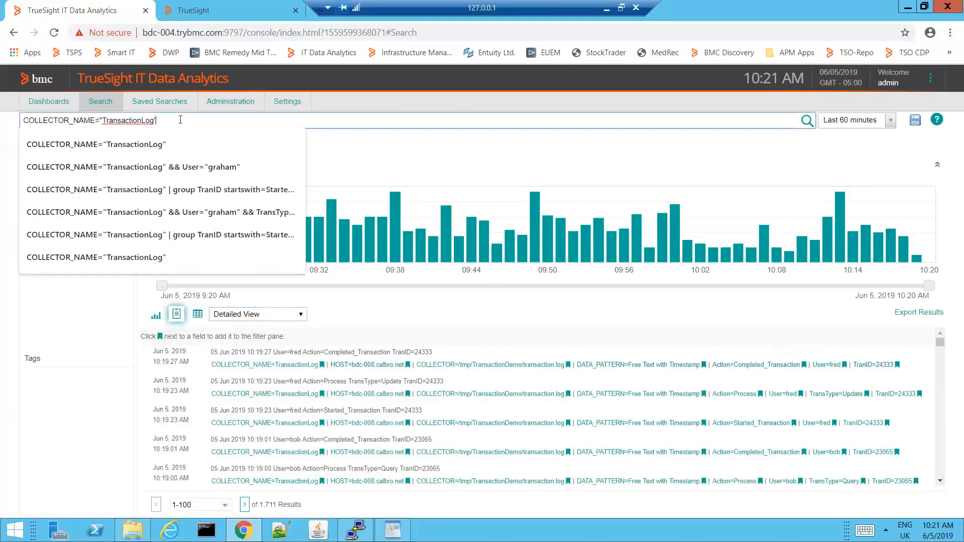
pyautogui.click(194, 169)
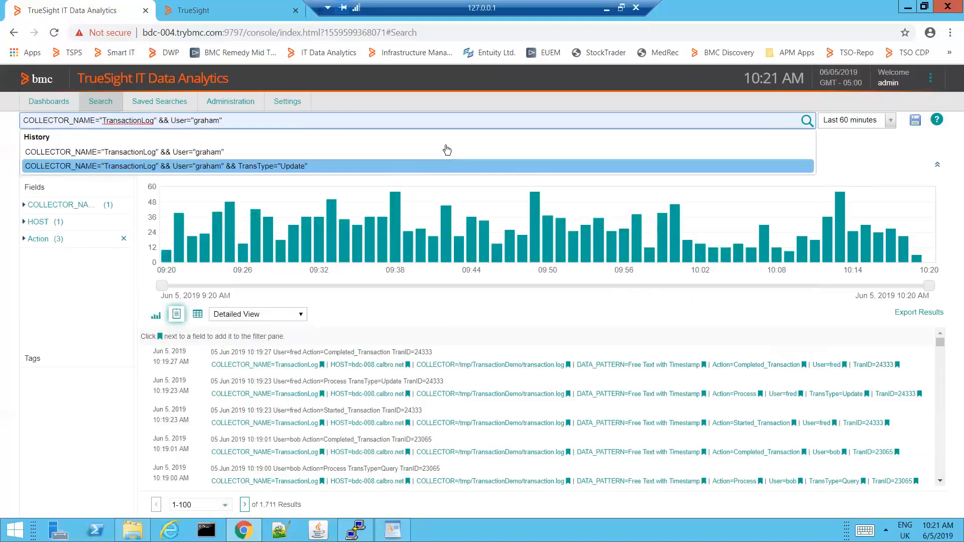
pyautogui.click(805, 121)
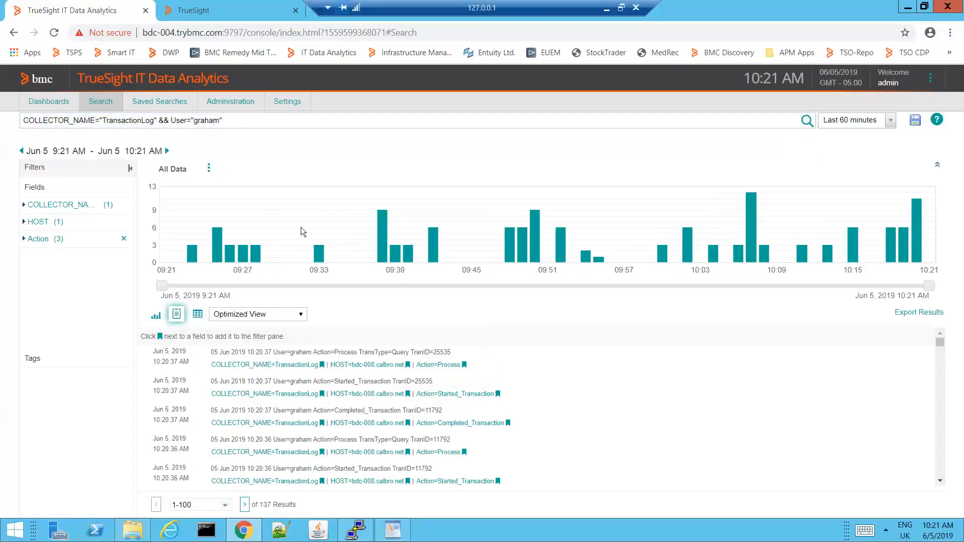
# - Add an Action filter for Process to the user's TransactionLog query and run the search
pyautogui.click(24, 240)
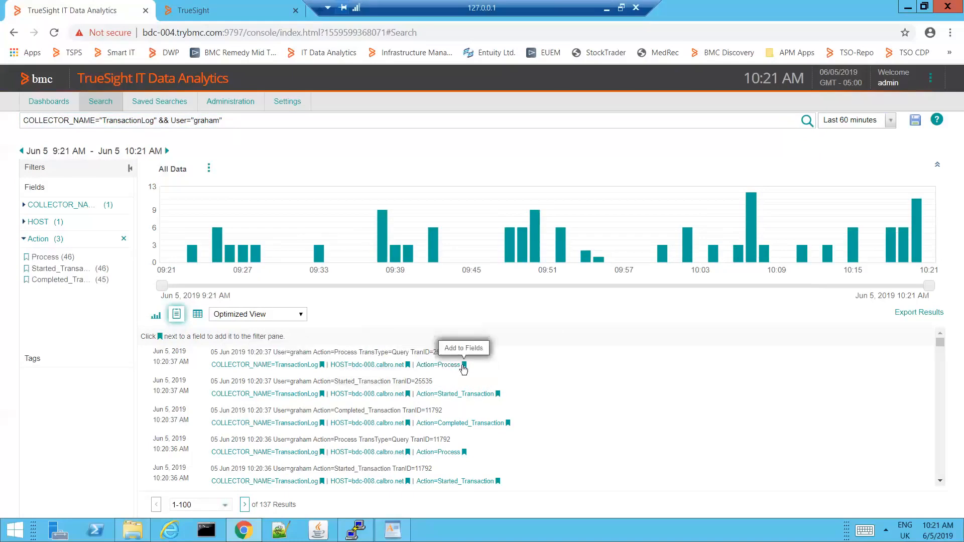
pyautogui.click(27, 258)
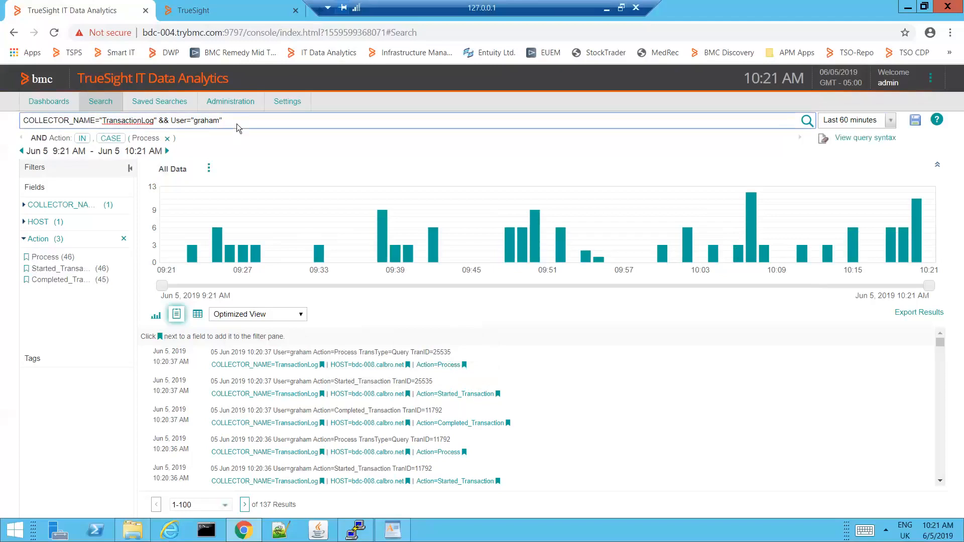
pyautogui.click(805, 121)
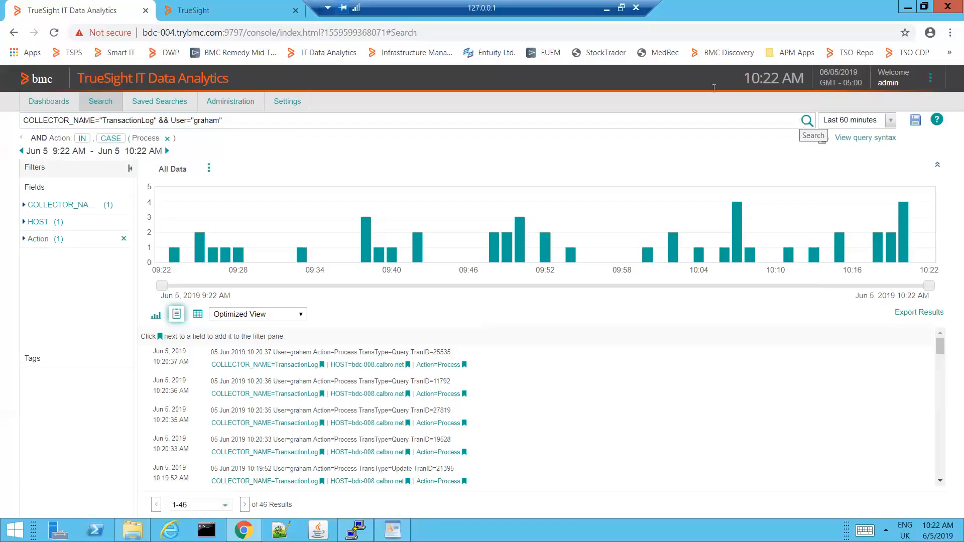
# - Filter the saved searches by "transaction"
pyautogui.click(173, 103)
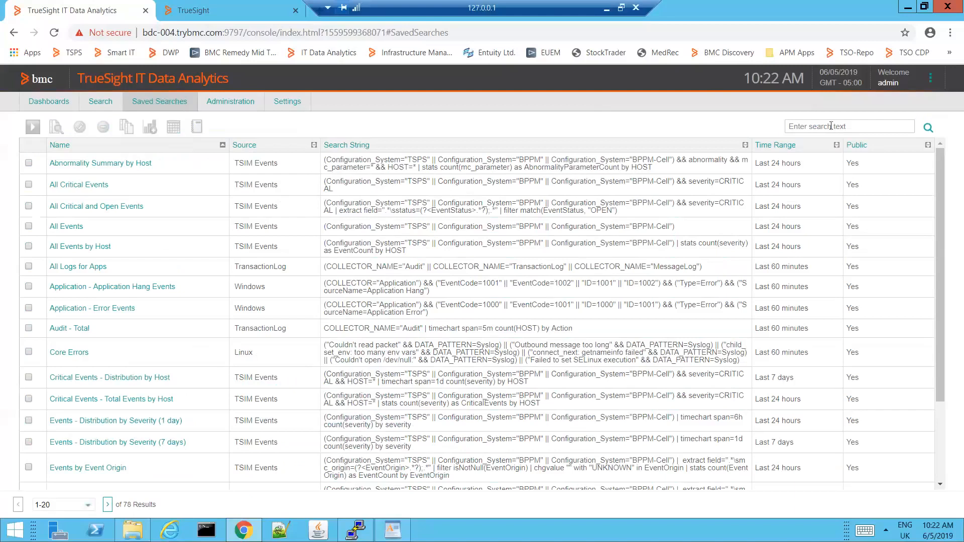
pyautogui.click(831, 126)
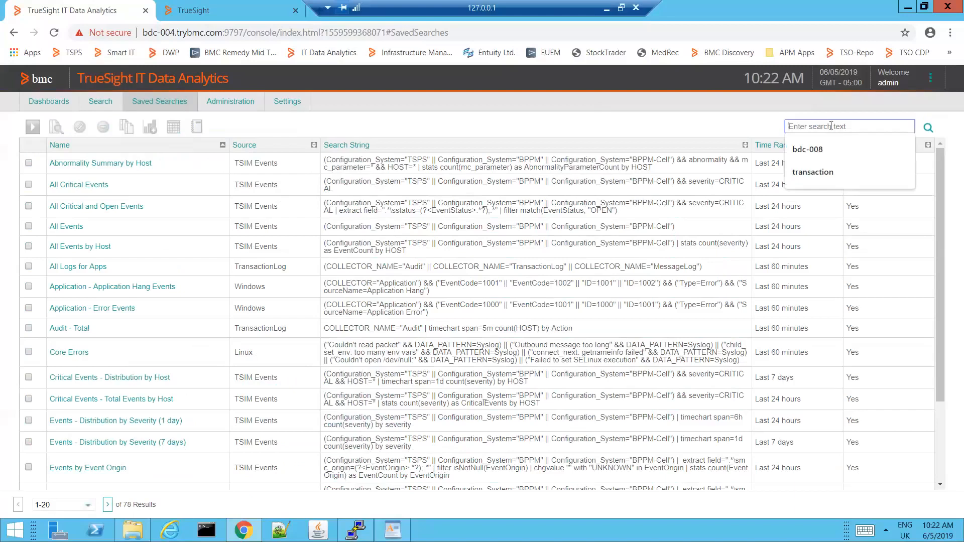
pyautogui.click(813, 173)
pyautogui.click(928, 130)
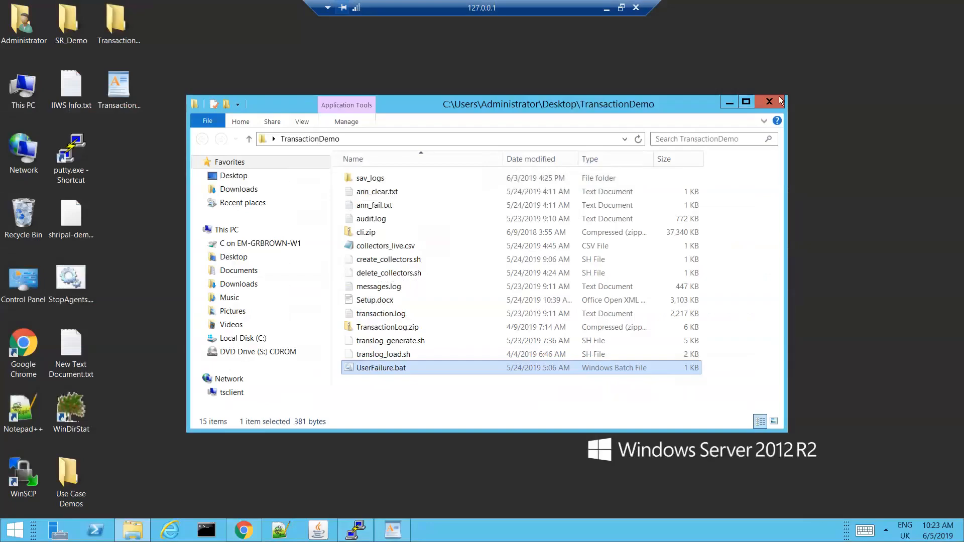
# - Close the TransactionDemo folder and bring up TransactionExample.rft in WordPad to examine the sample transaction's log lines
pyautogui.click(782, 100)
pyautogui.click(392, 531)
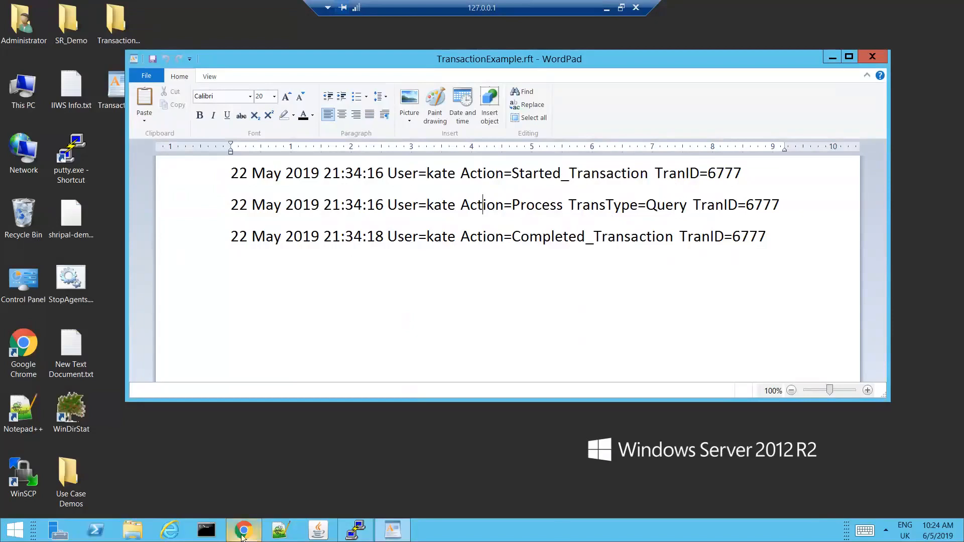
# - Return to the saved searches in Chrome and highlight the start of the group TranID clause in the Transaction Group Complete query
pyautogui.moveTo(242, 536)
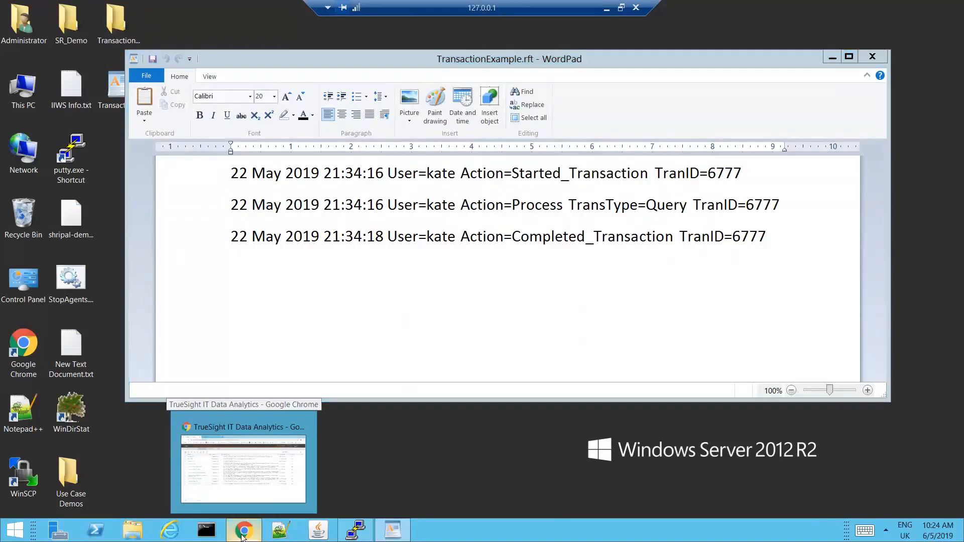
pyautogui.click(242, 536)
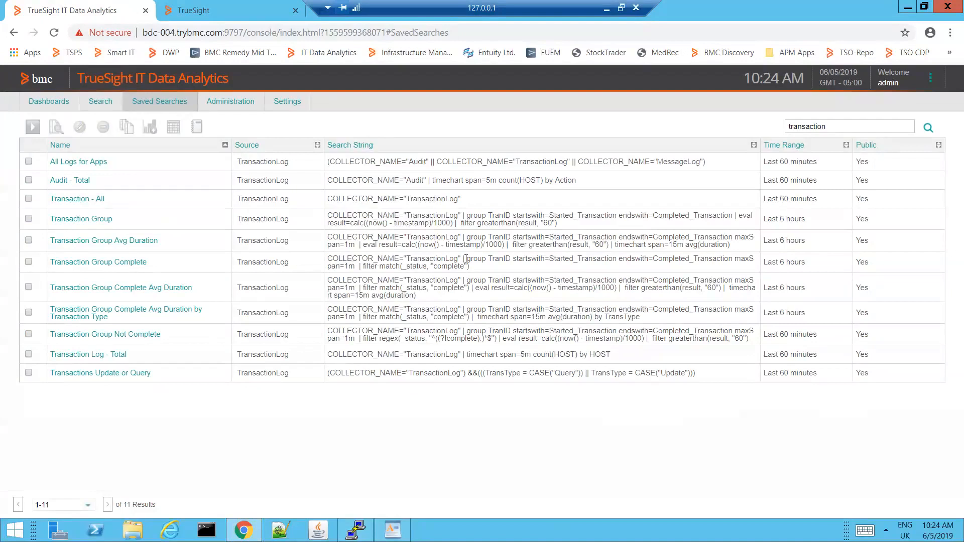
pyautogui.moveTo(466, 259); pyautogui.dragTo(514, 263)
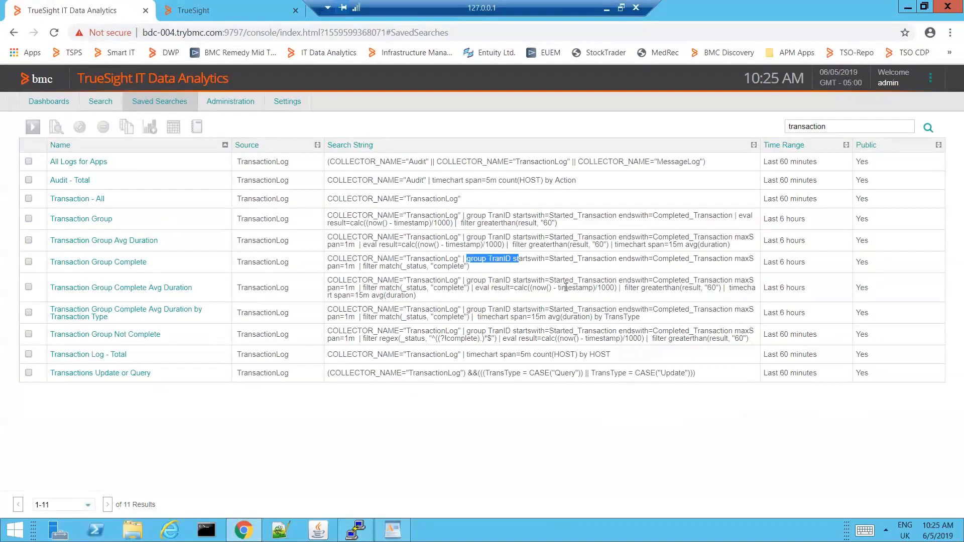
# - Open the Transaction Log dashboard and show the legend for the Activity Per User chart
pyautogui.click(47, 104)
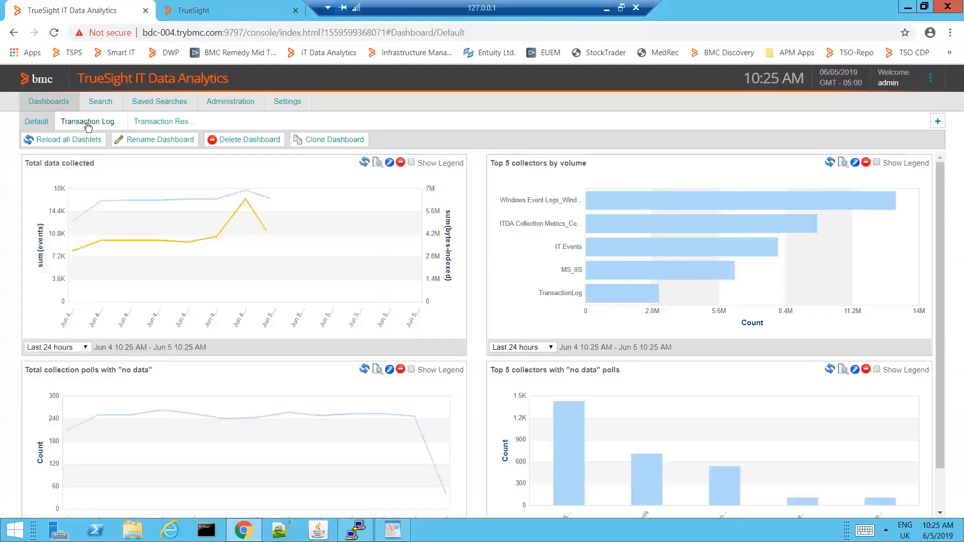
pyautogui.click(88, 123)
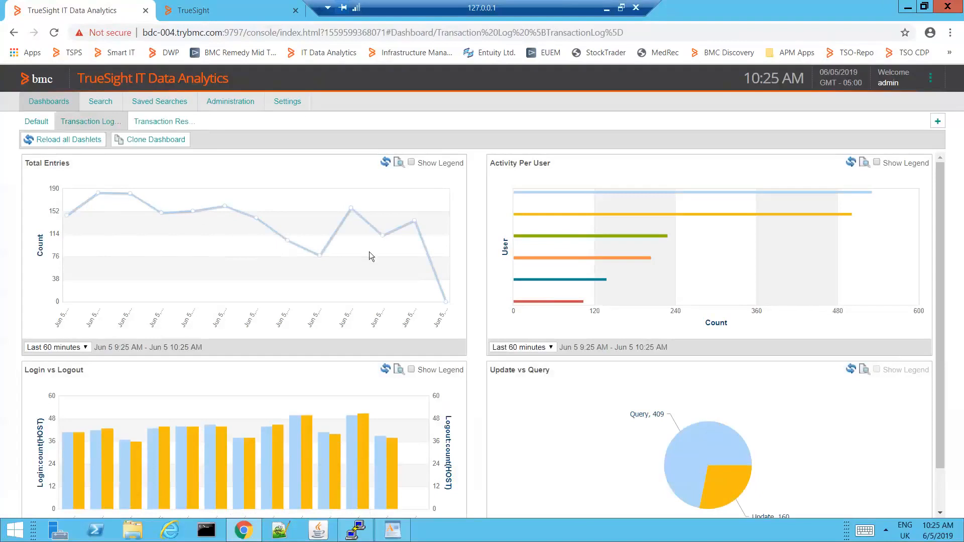
pyautogui.click(877, 163)
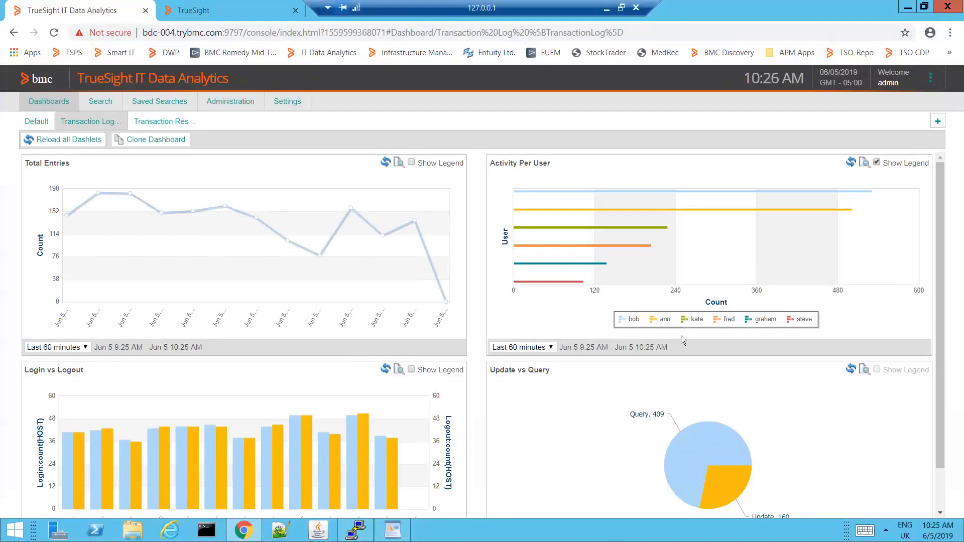
# - Examine the bar values in the Login vs Logout chart on the Transaction Log dashboard
pyautogui.moveTo(943, 326); pyautogui.dragTo(943, 329)
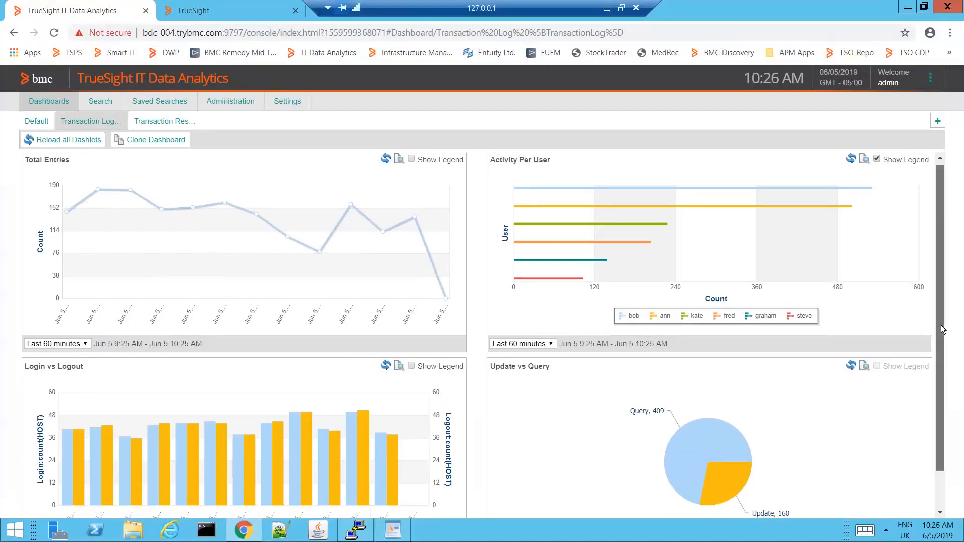
pyautogui.scroll(-1, 938, 339)
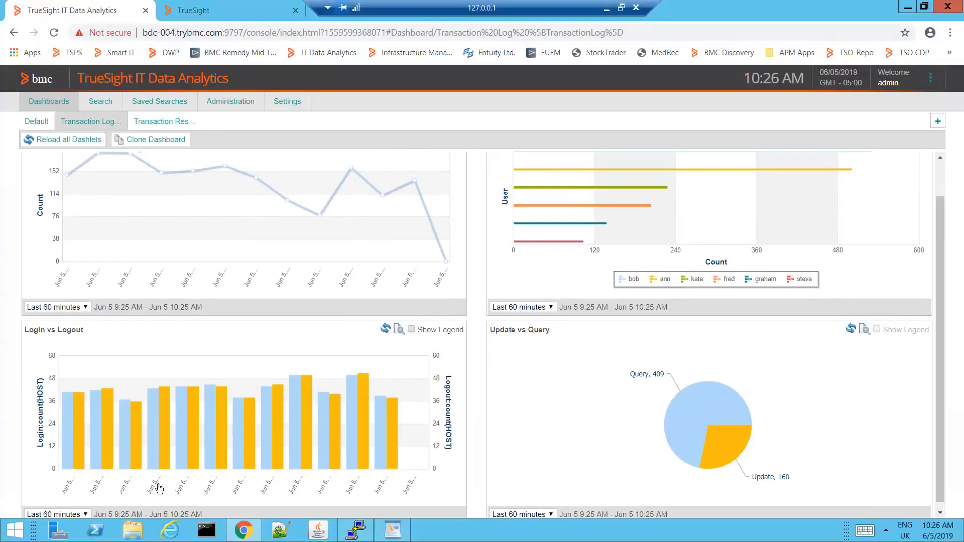
pyautogui.moveTo(247, 402)
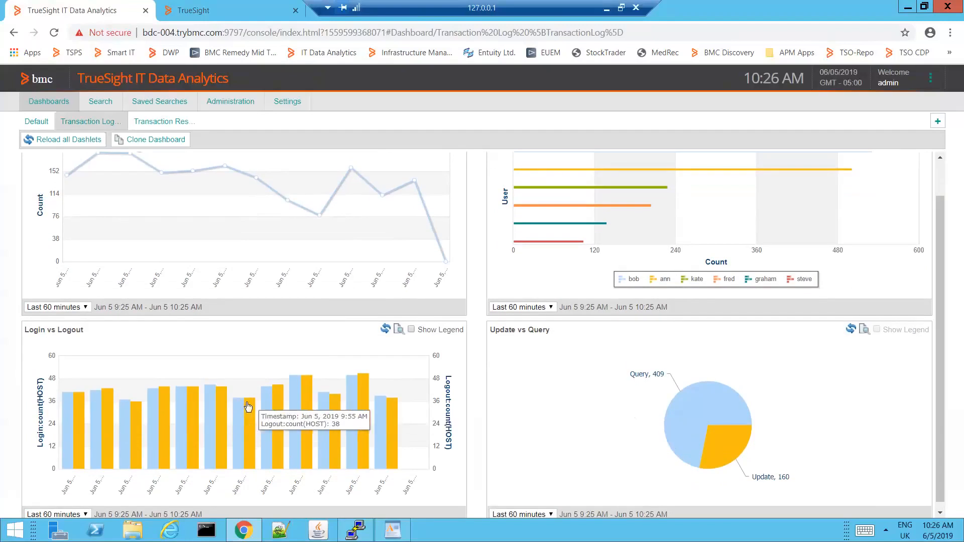
pyautogui.moveTo(288, 390)
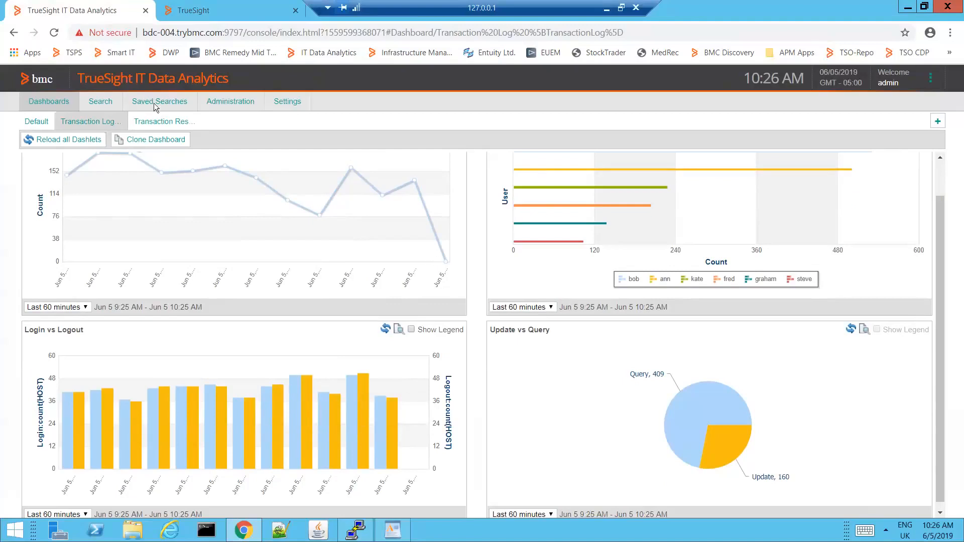
# - Open the Transaction Response dashboard and view its completed, failed and average-duration transaction charts
pyautogui.click(169, 124)
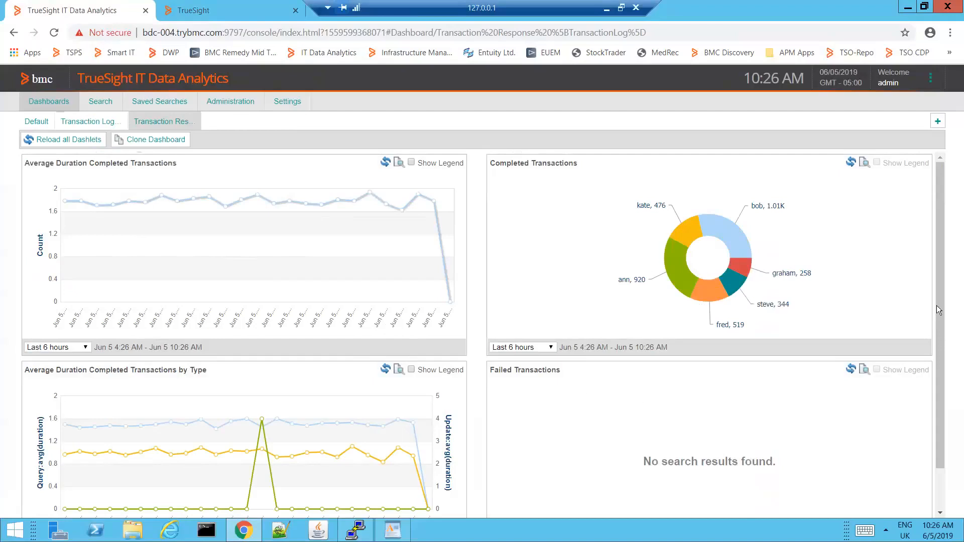
pyautogui.moveTo(936, 306); pyautogui.dragTo(937, 407)
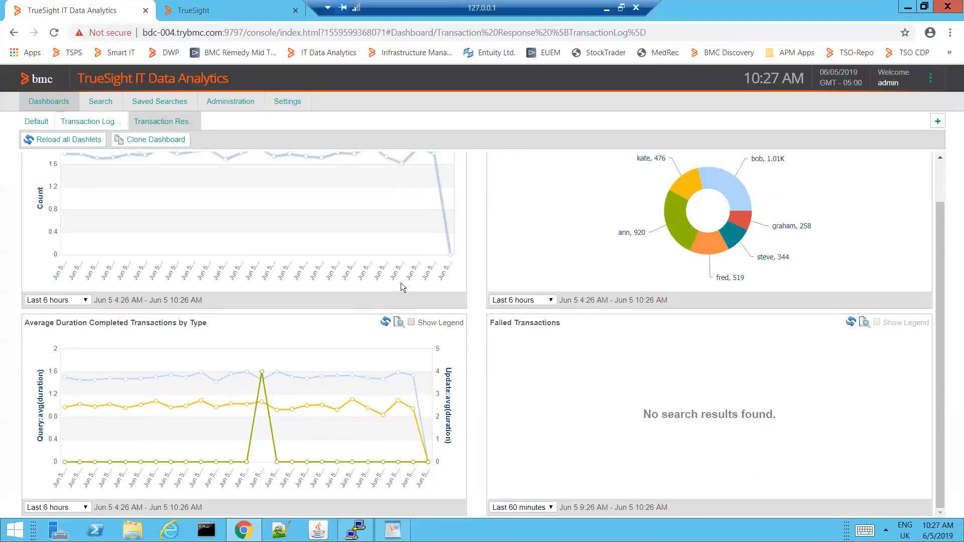
# - Switch to TrueSight and launch IT Data Analytics for the transaction failure event on device bdc-008.calbro.net
pyautogui.click(207, 14)
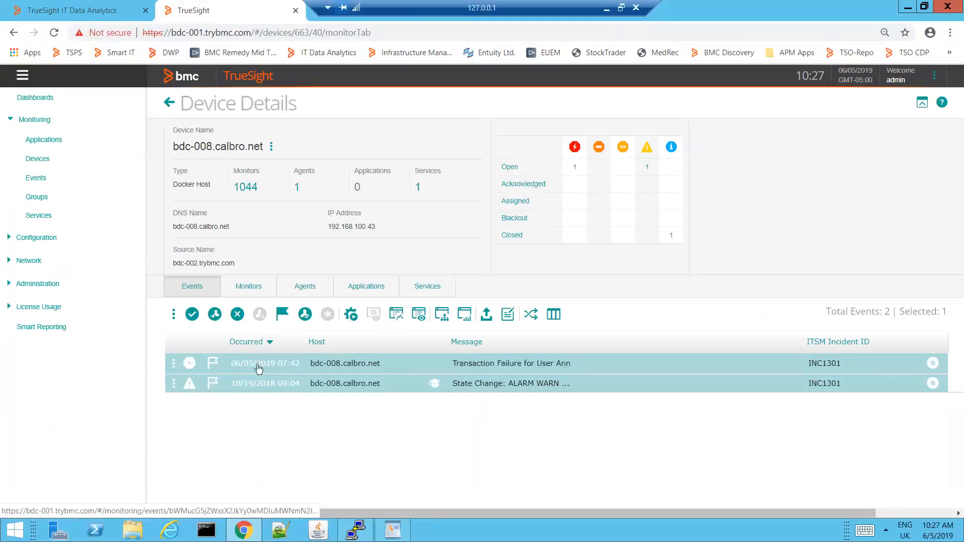
pyautogui.click(173, 364)
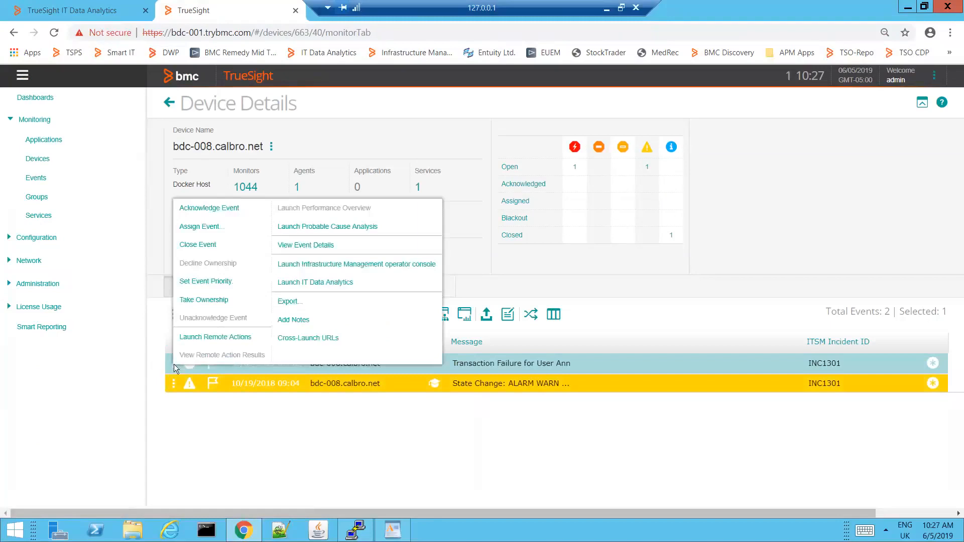
pyautogui.click(306, 284)
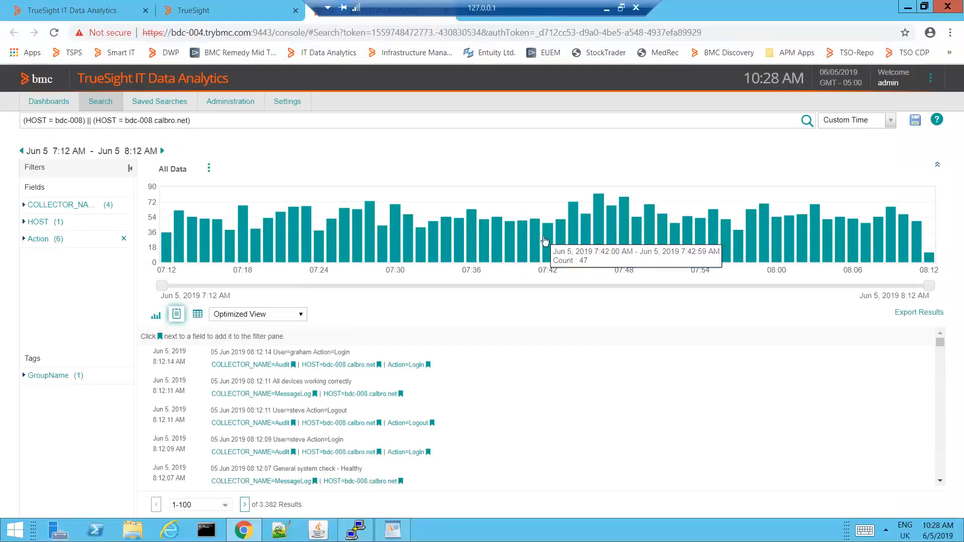
# - Compare the event's search data with the Previous time (same duration) using the same query
pyautogui.click(209, 169)
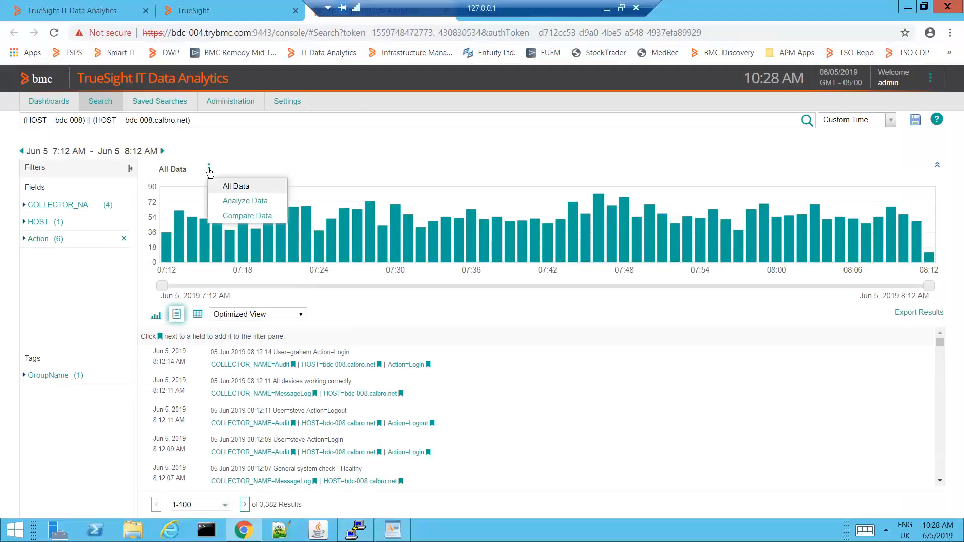
pyautogui.click(243, 217)
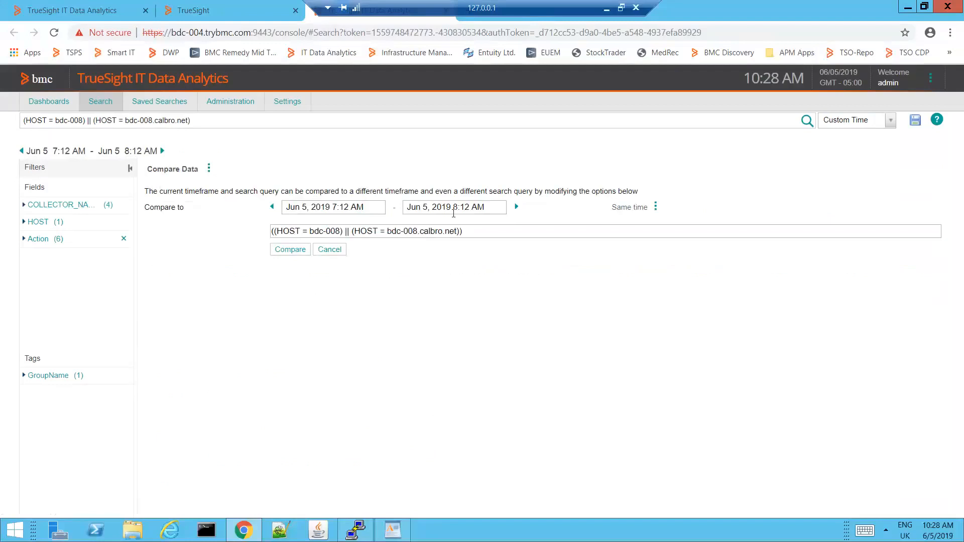
pyautogui.click(655, 206)
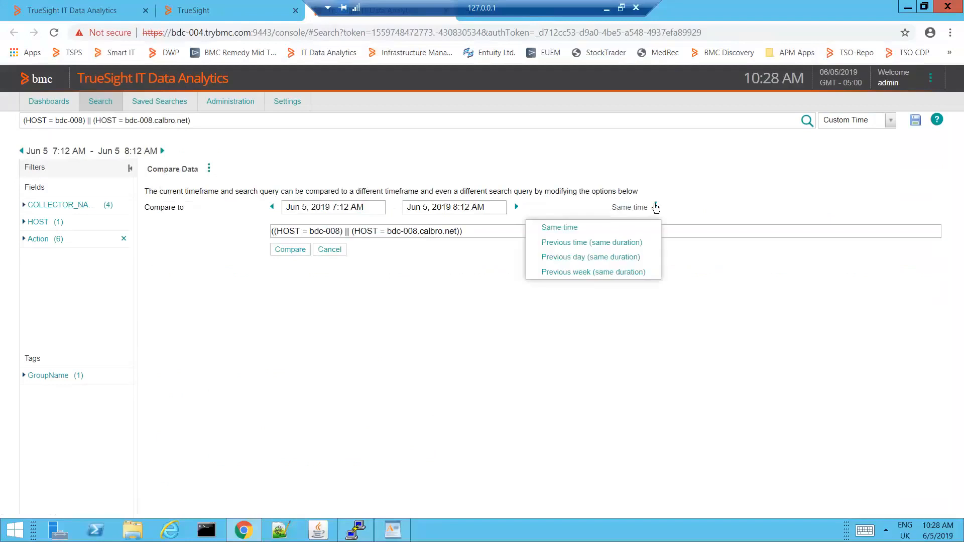
pyautogui.click(602, 245)
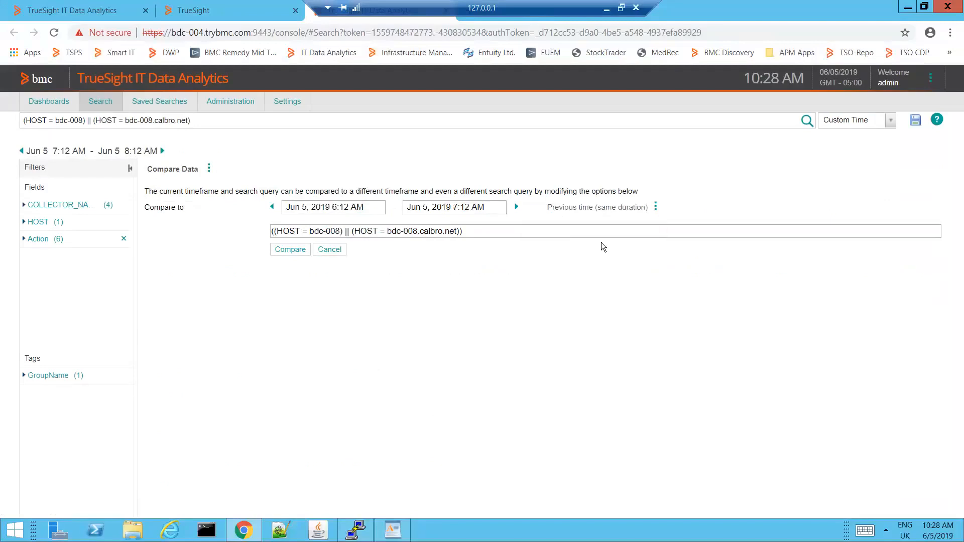
pyautogui.click(302, 250)
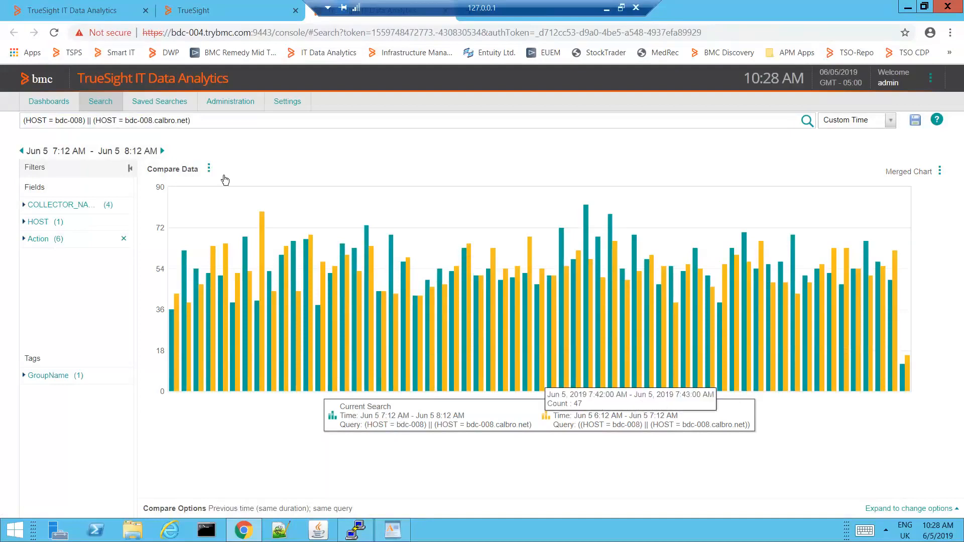
# - Return to All Data and compare the search with the Previous day (same duration)
pyautogui.click(209, 169)
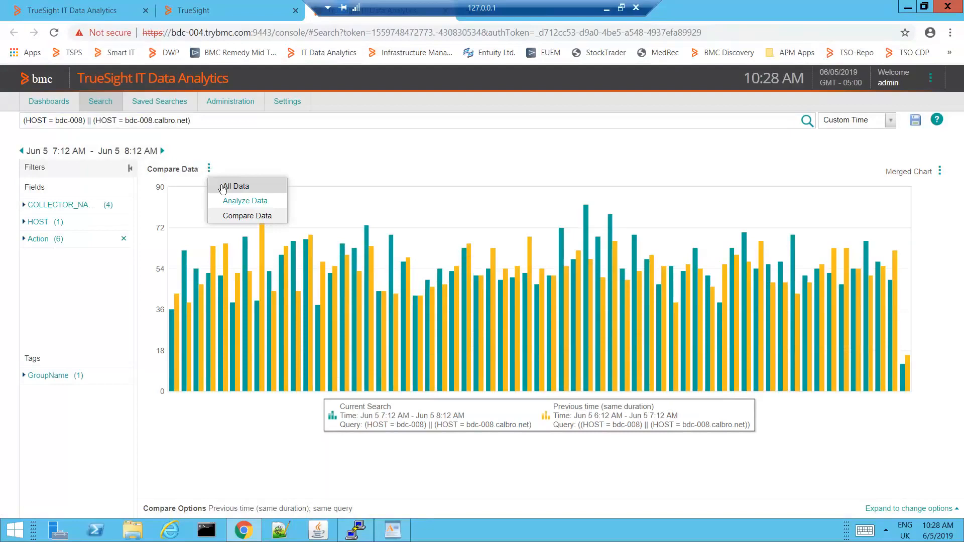
pyautogui.click(223, 187)
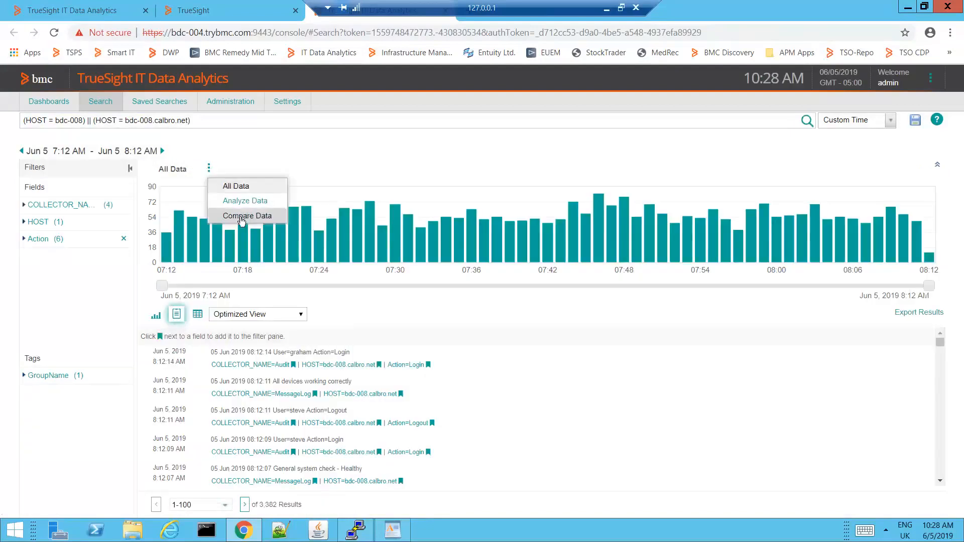
pyautogui.click(225, 216)
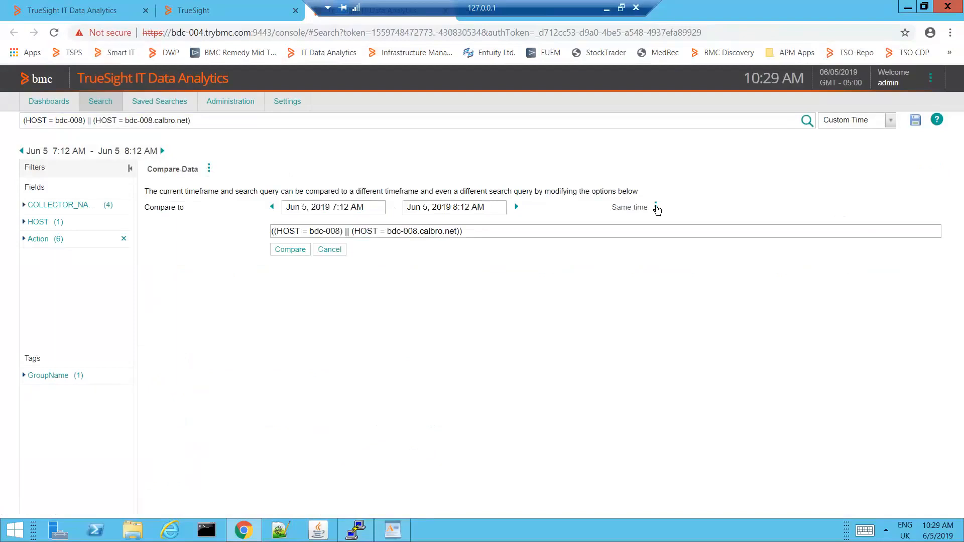
pyautogui.click(656, 207)
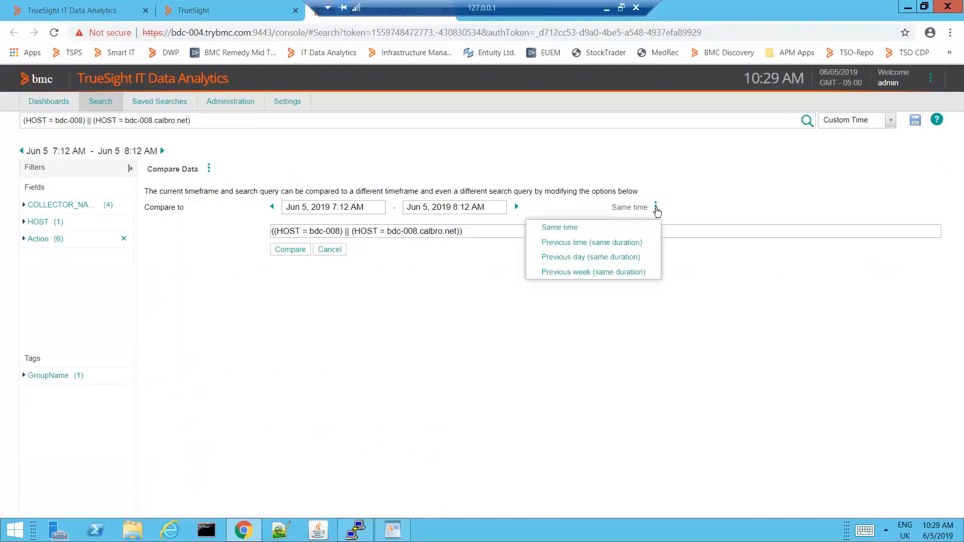
pyautogui.click(597, 257)
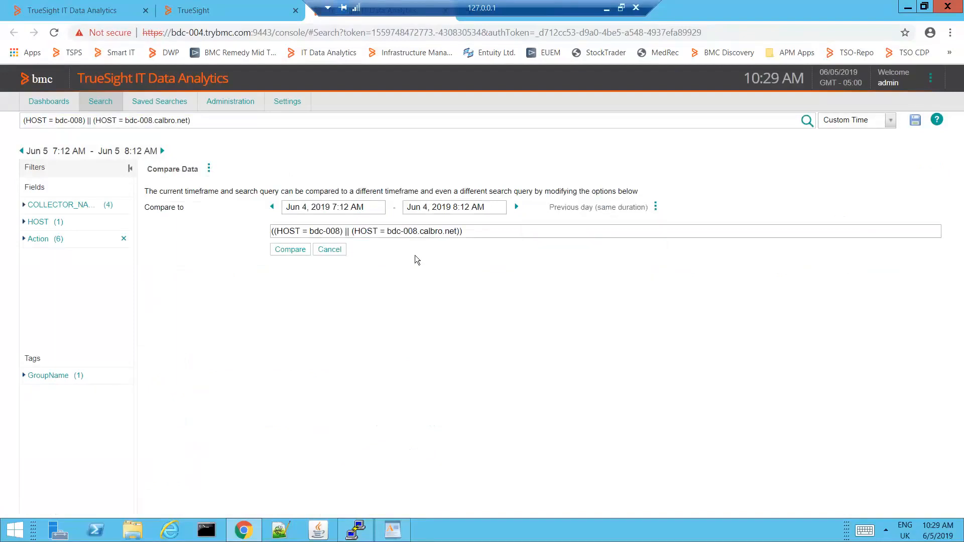
pyautogui.click(291, 251)
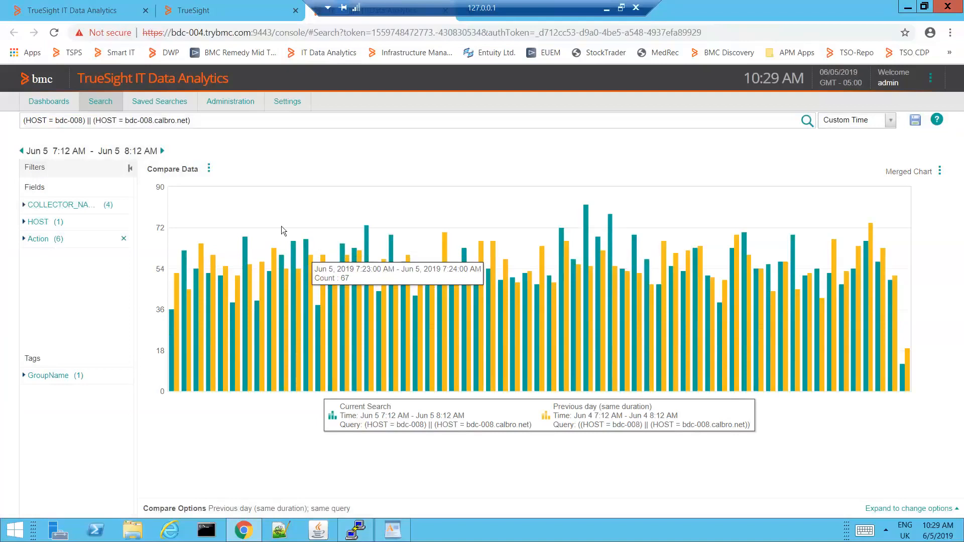
# - Leave the comparison, run Analyze Data on the search, turn on Anomalies and show the Rare records
pyautogui.click(210, 172)
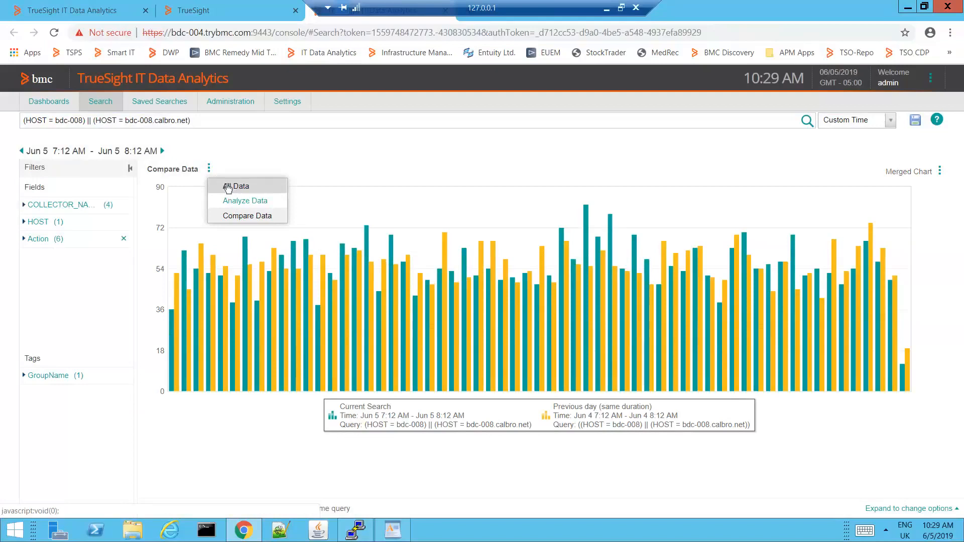
pyautogui.click(228, 186)
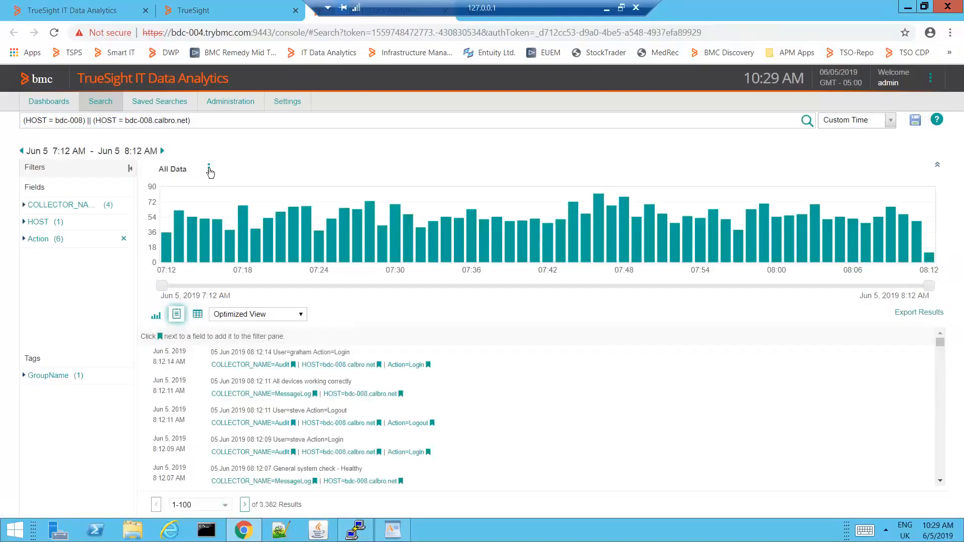
pyautogui.click(209, 170)
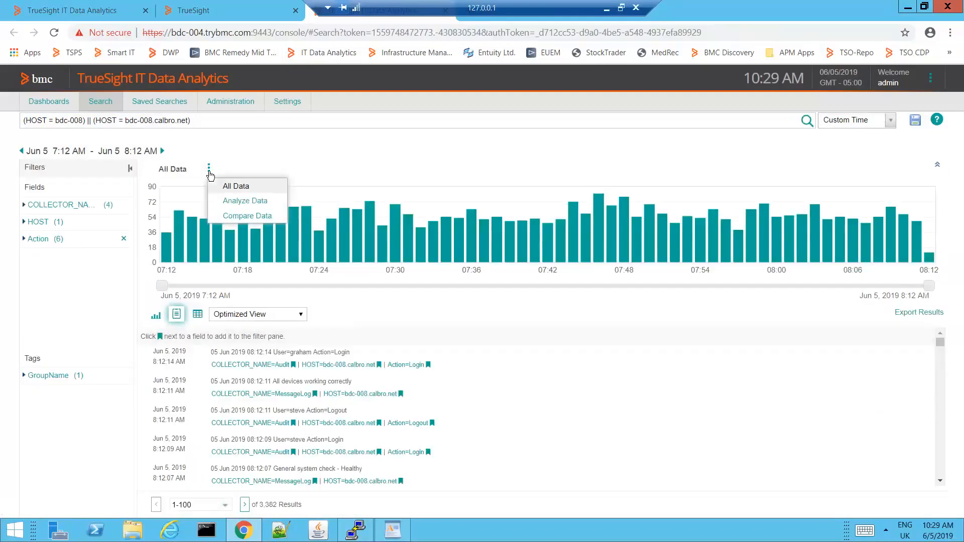
pyautogui.click(258, 203)
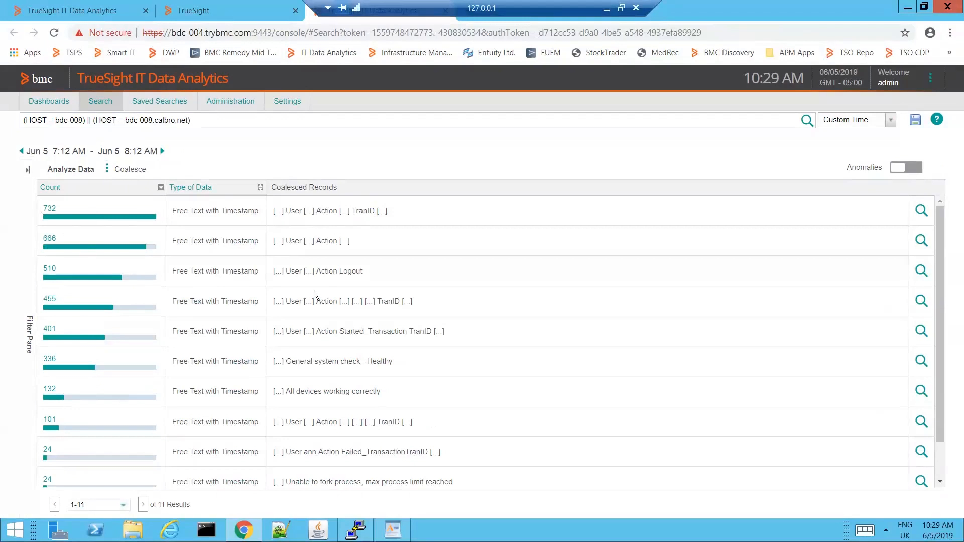
pyautogui.click(899, 169)
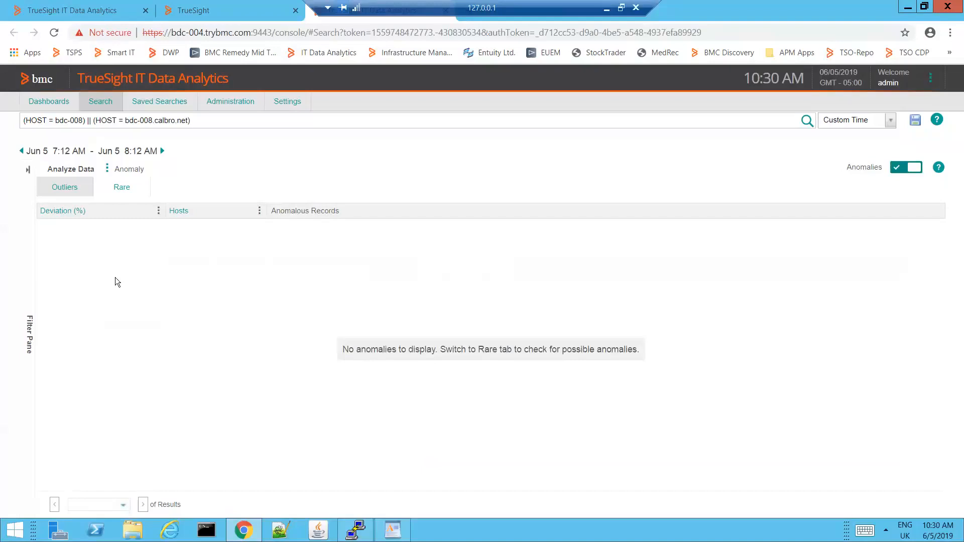
pyautogui.click(124, 187)
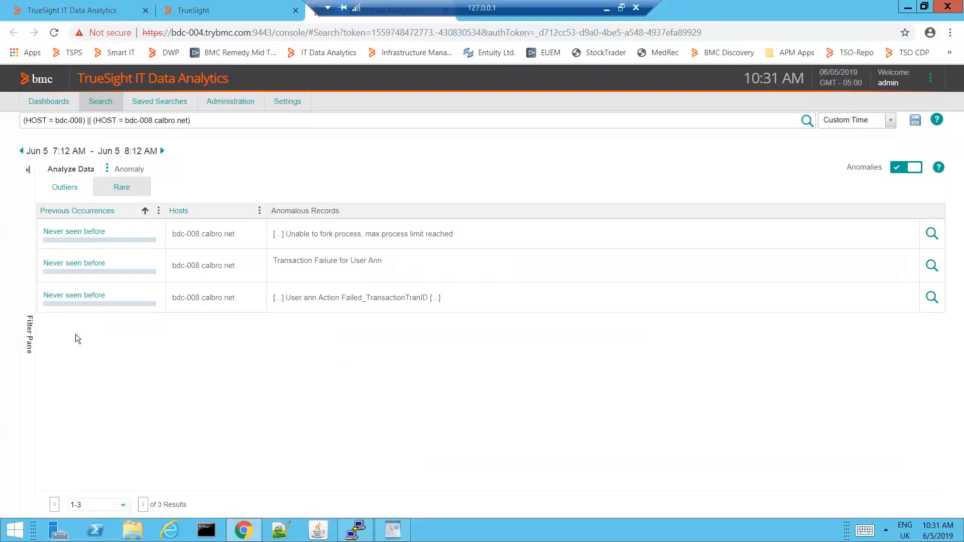
# - Return to the TrueSight console and start a new dashboard titled Transaction
pyautogui.click(210, 11)
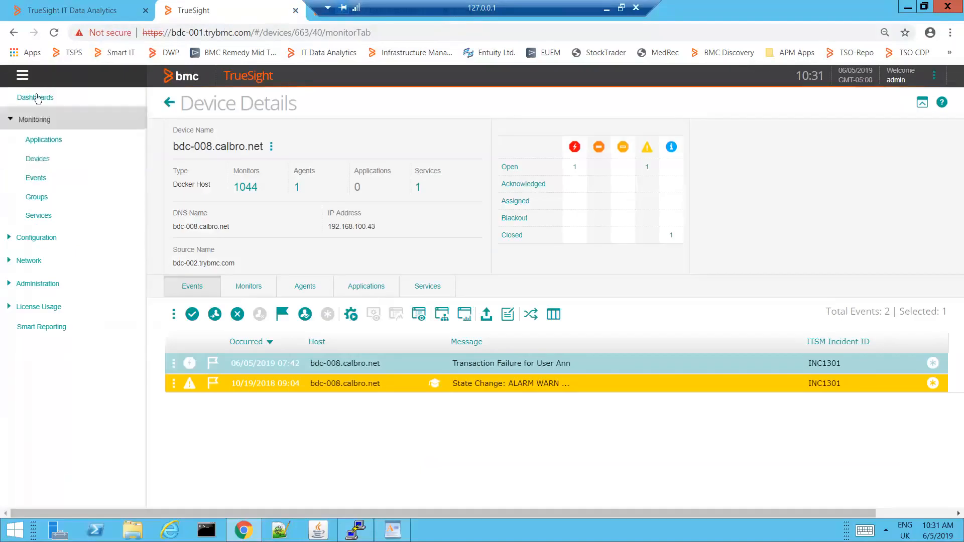
pyautogui.click(37, 100)
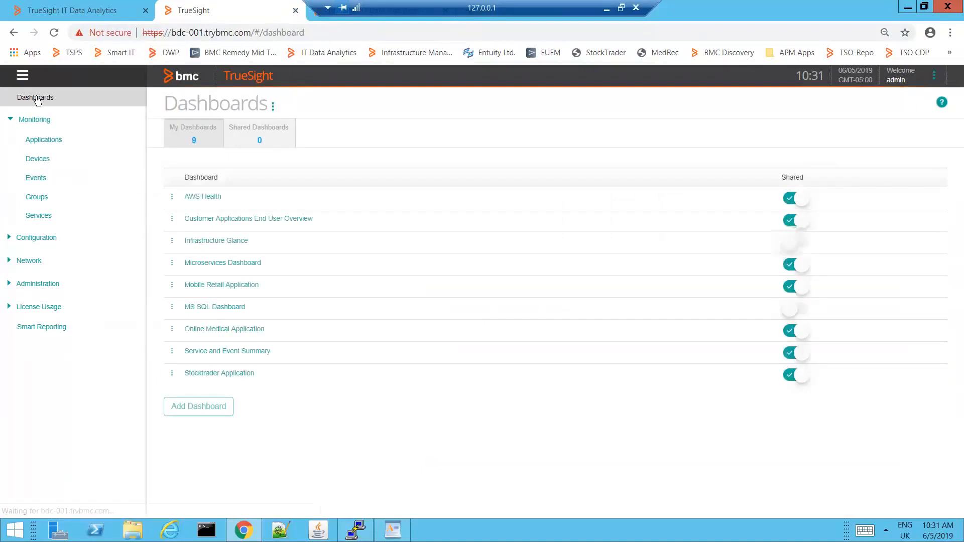
pyautogui.click(175, 408)
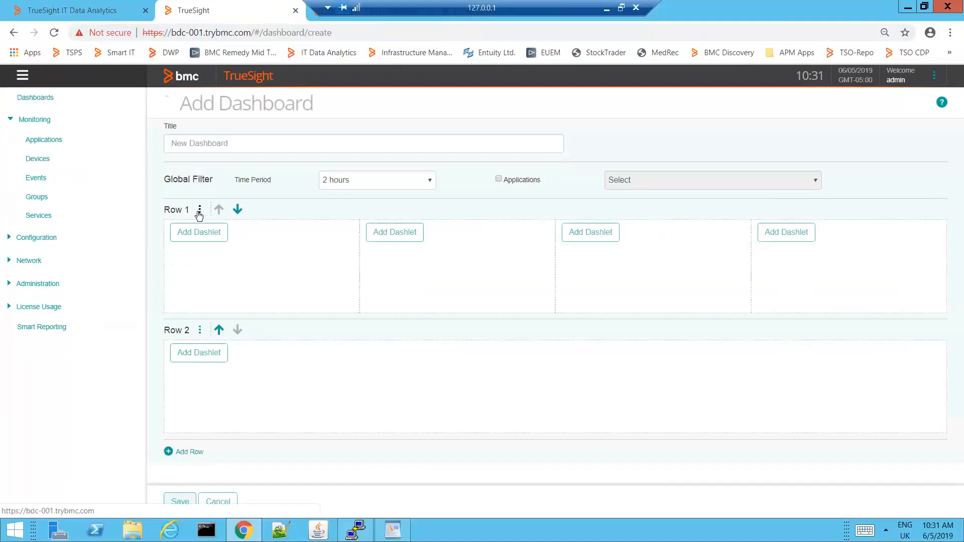
pyautogui.click(199, 143)
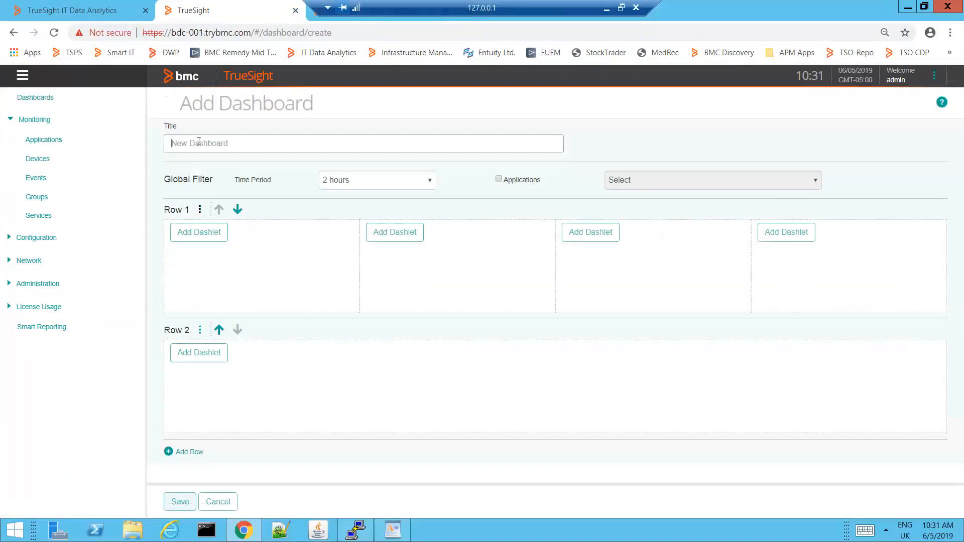
pyautogui.write('Transaction')
# - Change Row 1 of the dashboard to a two-column 50% + 50% layout
pyautogui.click(200, 210)
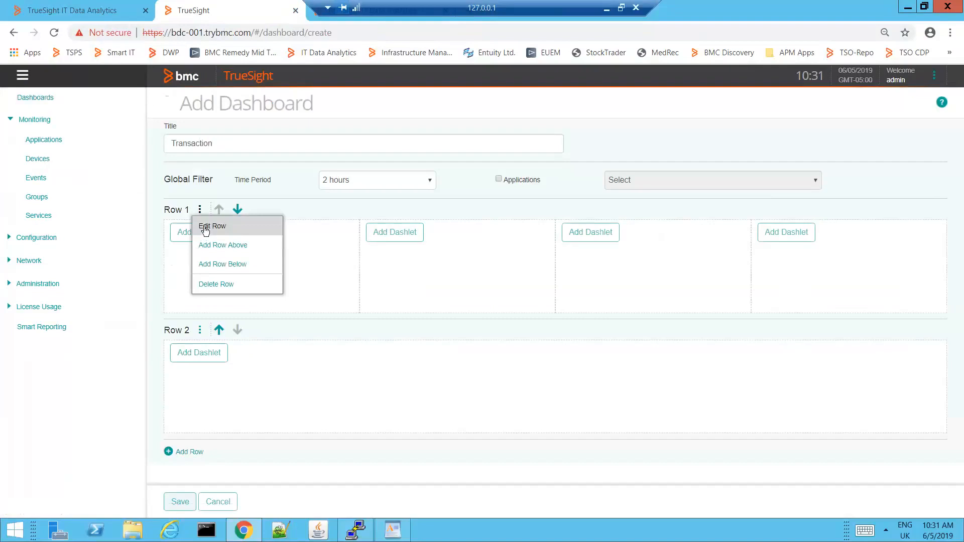
pyautogui.click(206, 228)
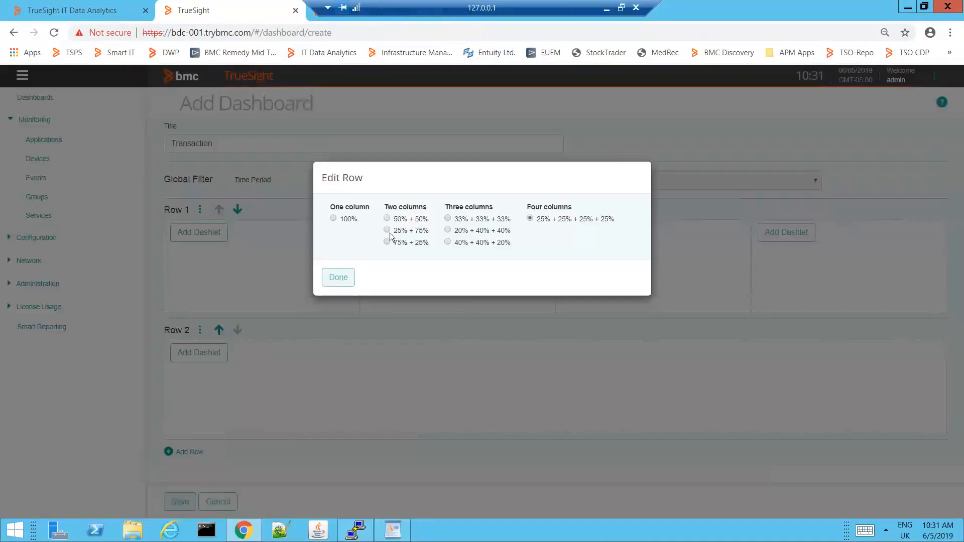
pyautogui.click(386, 218)
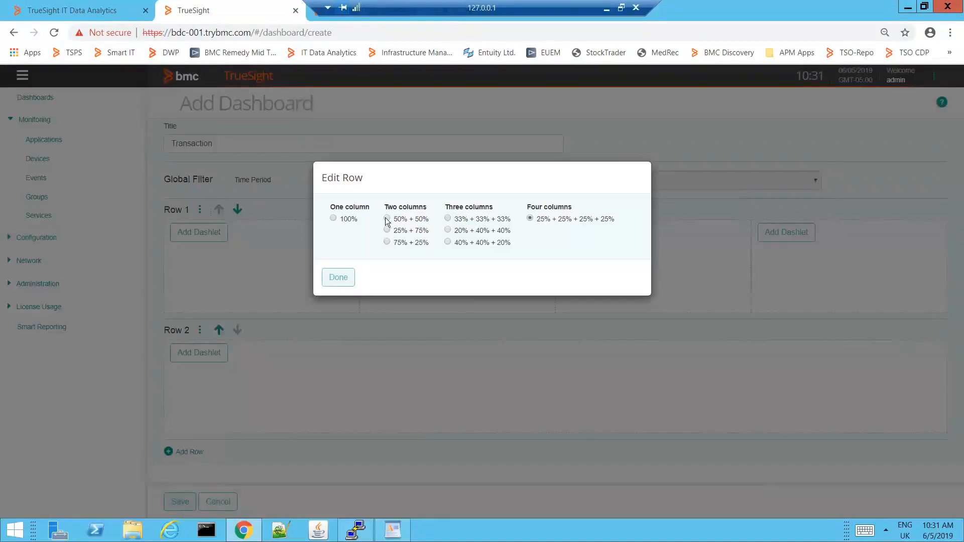
pyautogui.click(338, 279)
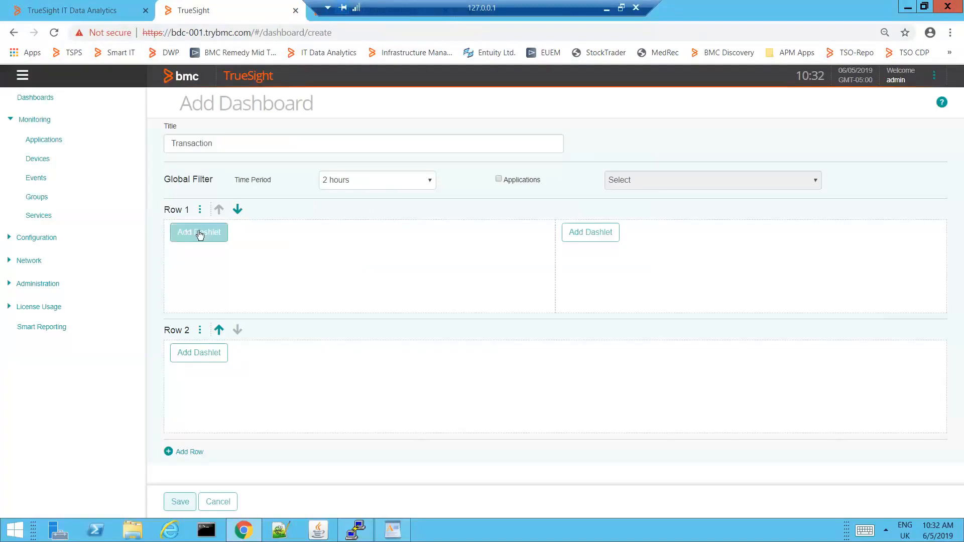
# - Add an IT Data Analytics dashlet to the first column of Row 1 and title it All
pyautogui.click(199, 233)
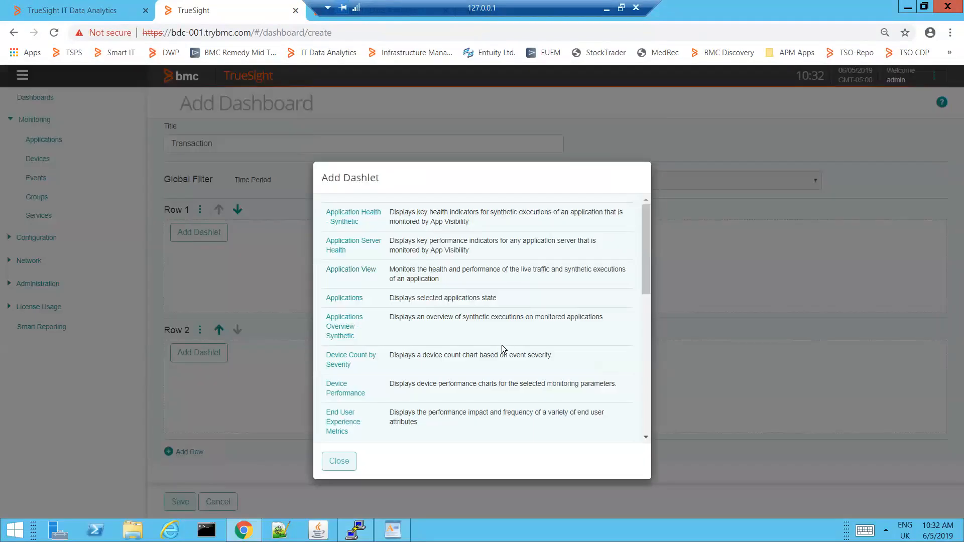
pyautogui.scroll(-5, 499, 345)
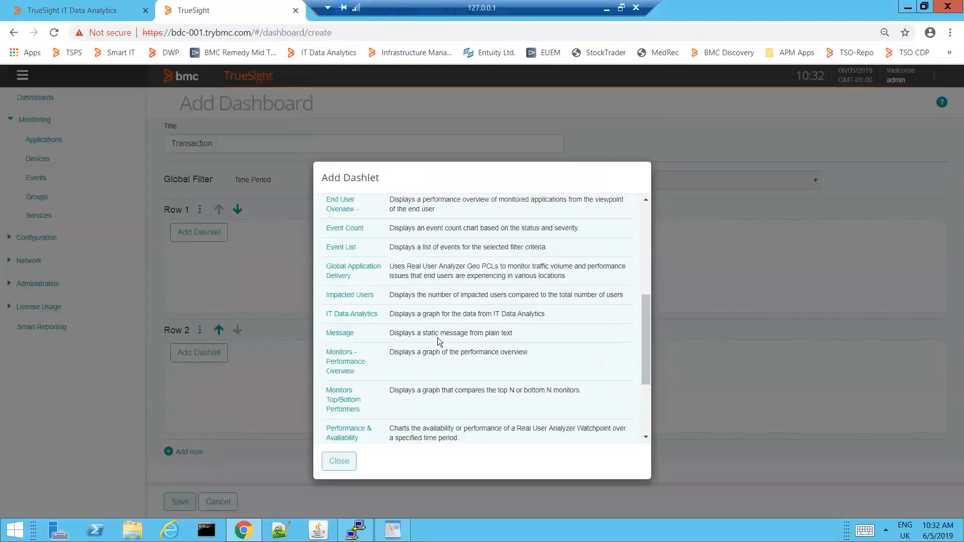
pyautogui.click(346, 314)
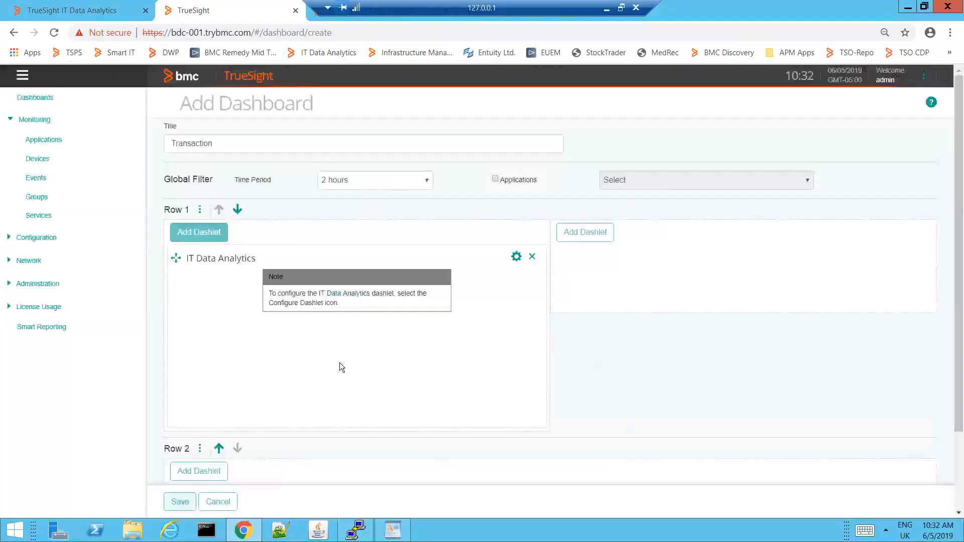
pyautogui.click(516, 257)
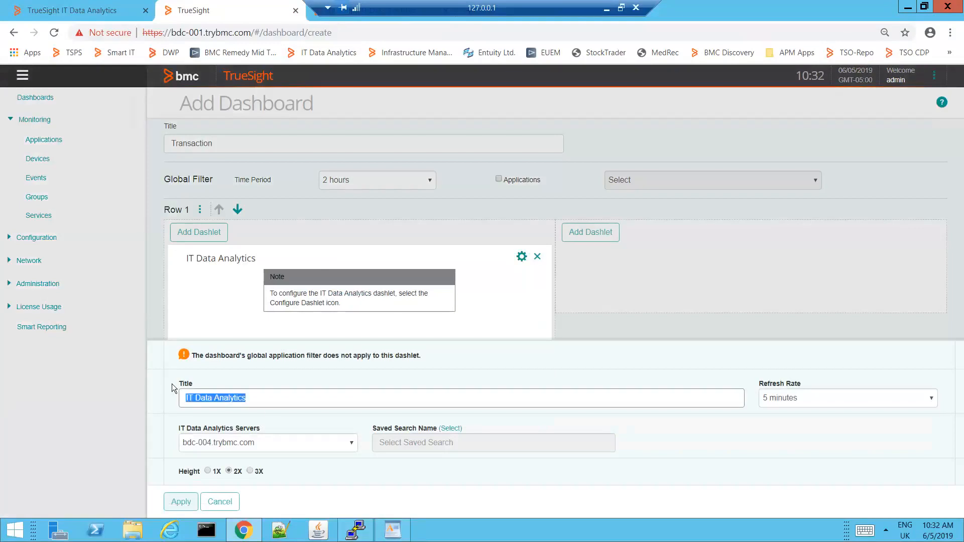
pyautogui.write('All')
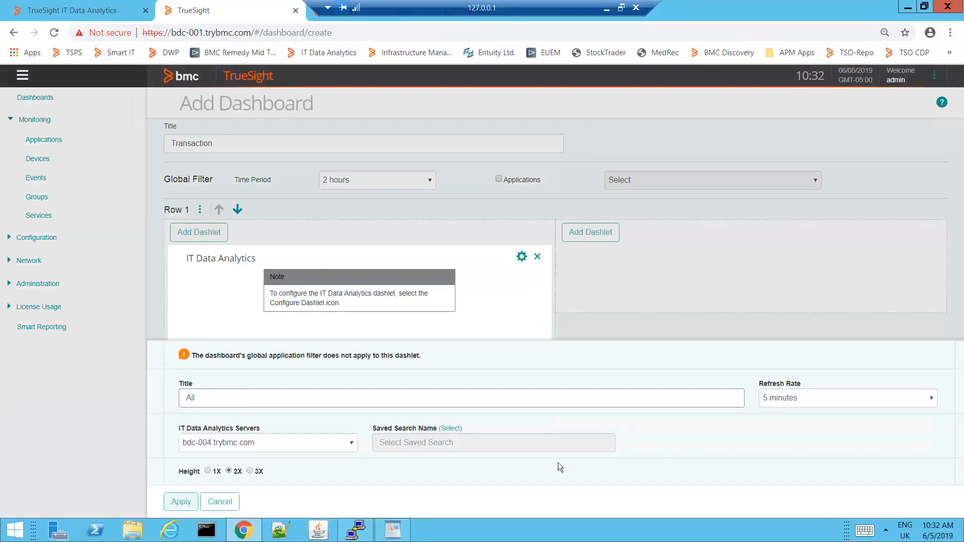
# - Assign the saved search Transaction - All [TransactionLog] to the All dashlet and apply the configuration
pyautogui.click(452, 435)
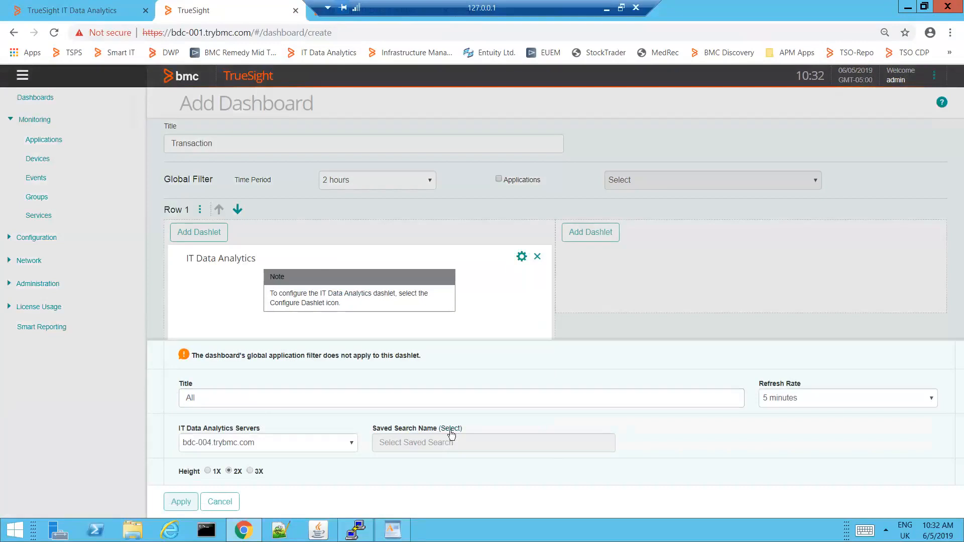
pyautogui.click(452, 429)
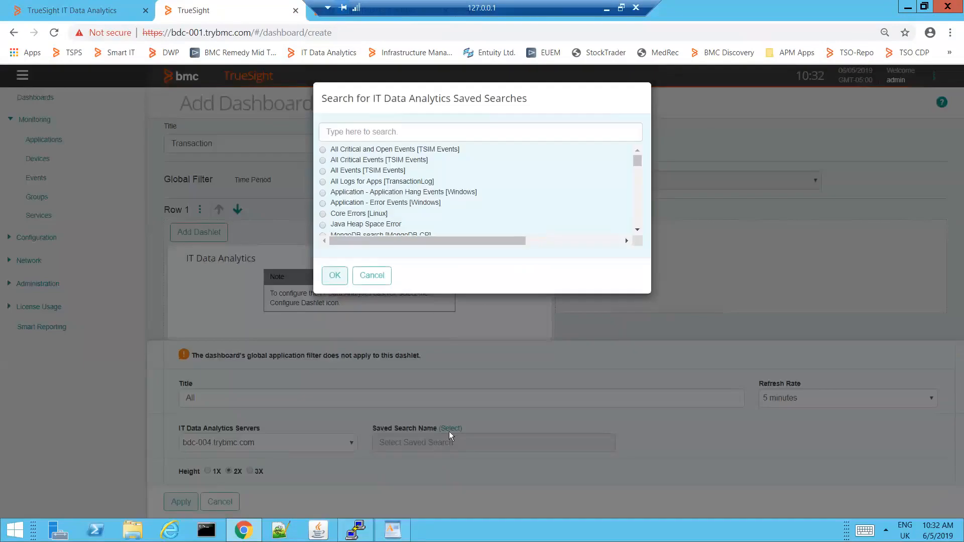
pyautogui.click(405, 133)
pyautogui.write('tra')
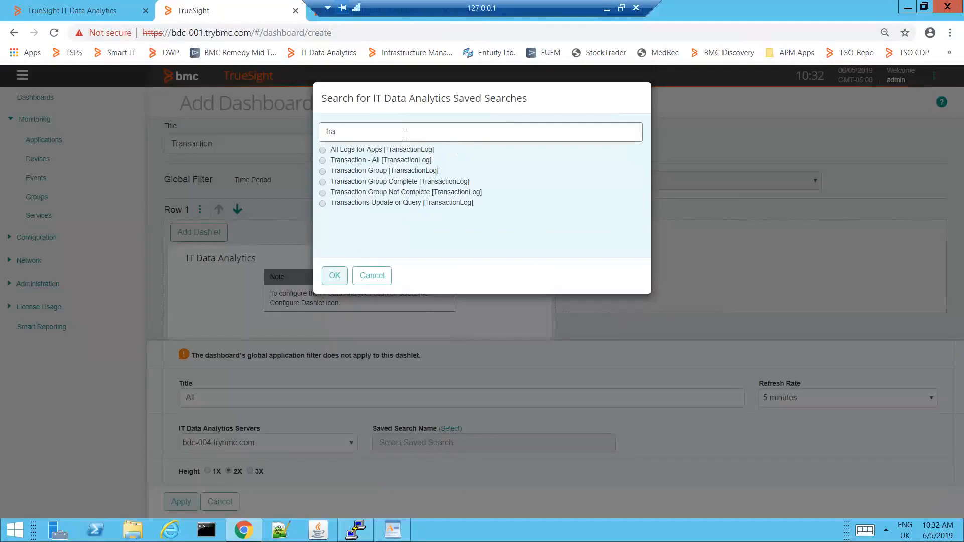
pyautogui.click(324, 161)
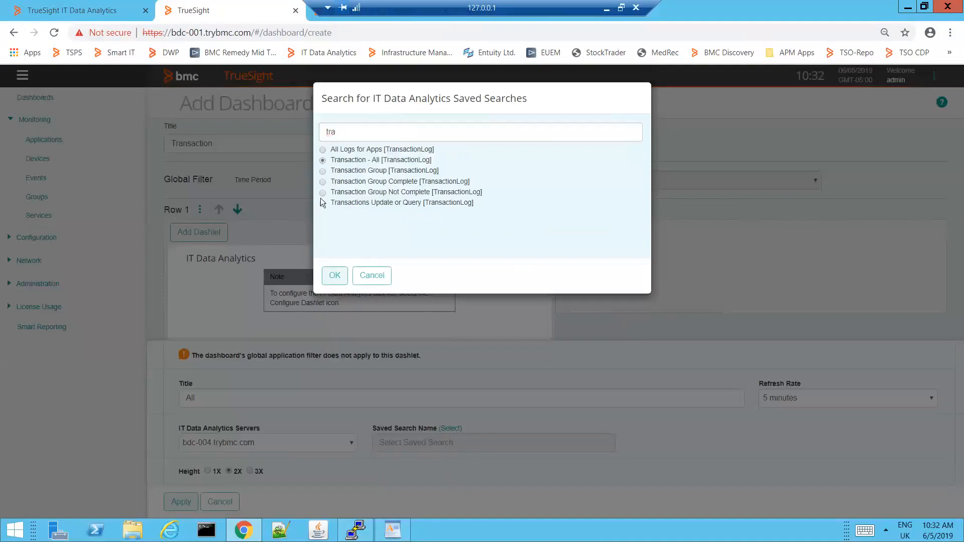
pyautogui.click(343, 274)
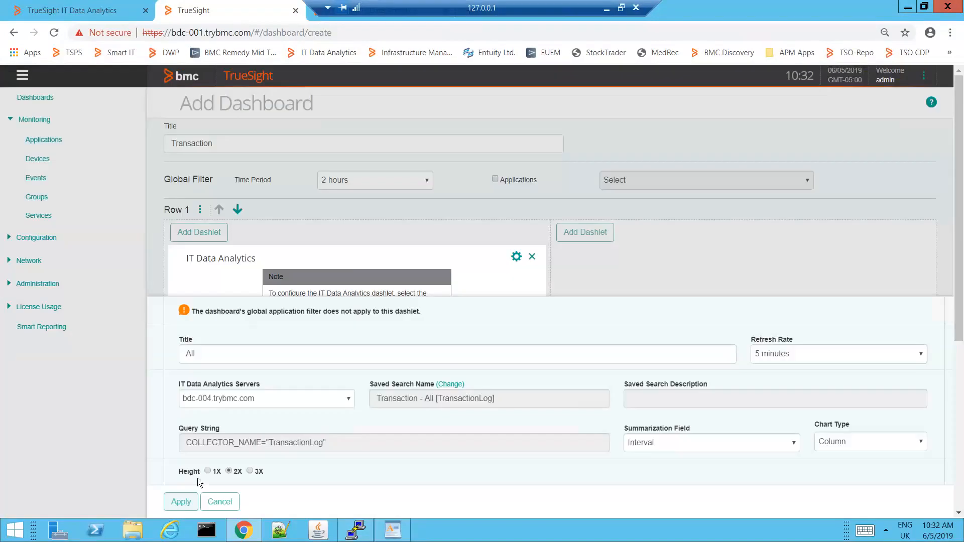
pyautogui.click(182, 501)
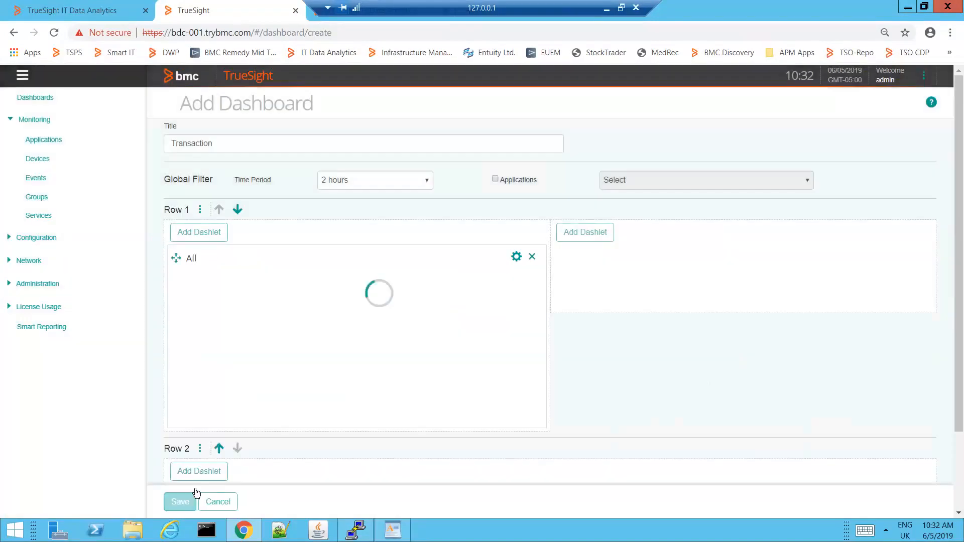
# - Add an IT Data Analytics dashlet to the second column of Row 1 and title it Failed
pyautogui.click(593, 236)
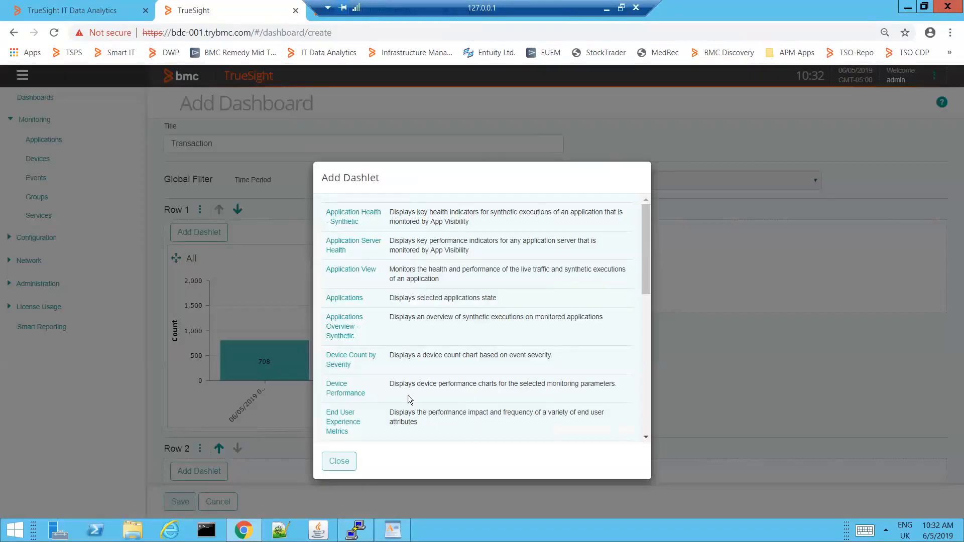
pyautogui.scroll(-4, 410, 399)
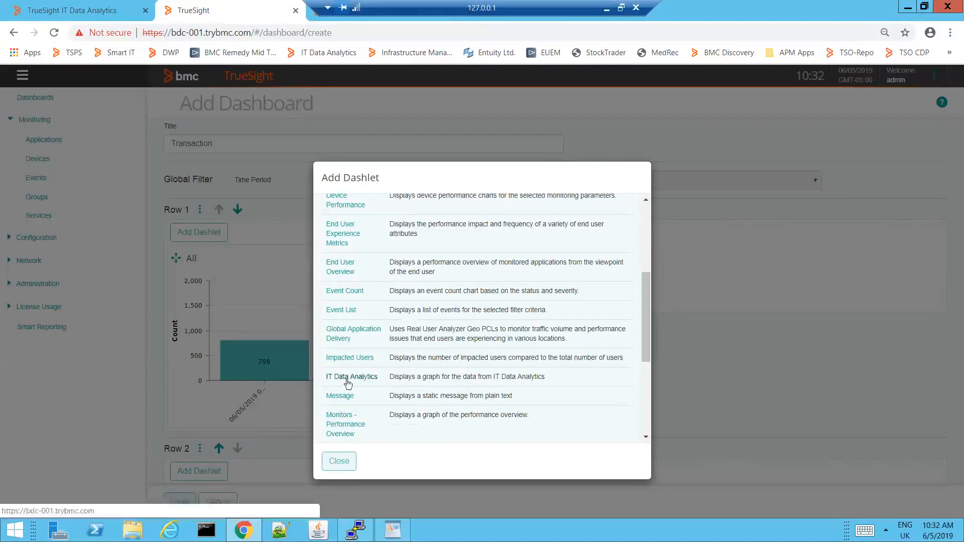
pyautogui.click(348, 381)
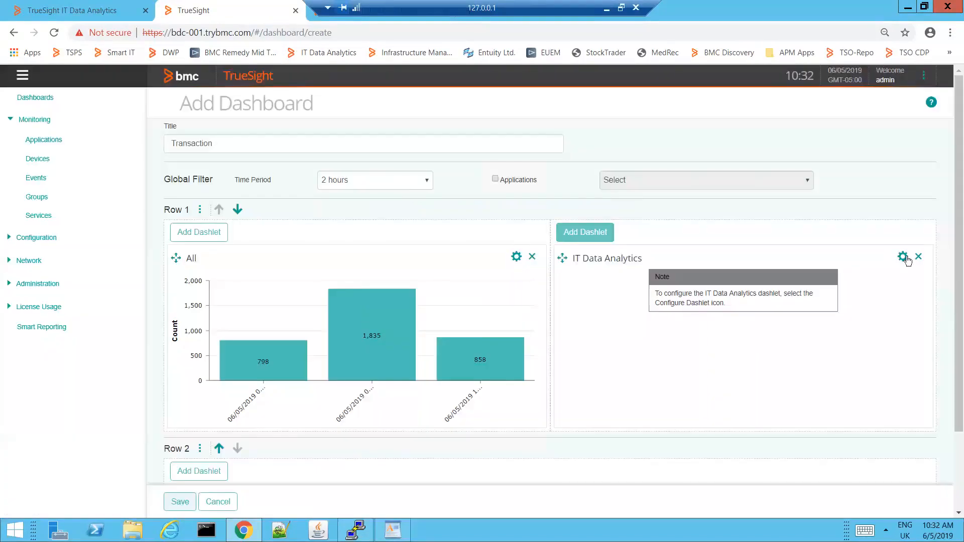
pyautogui.click(903, 257)
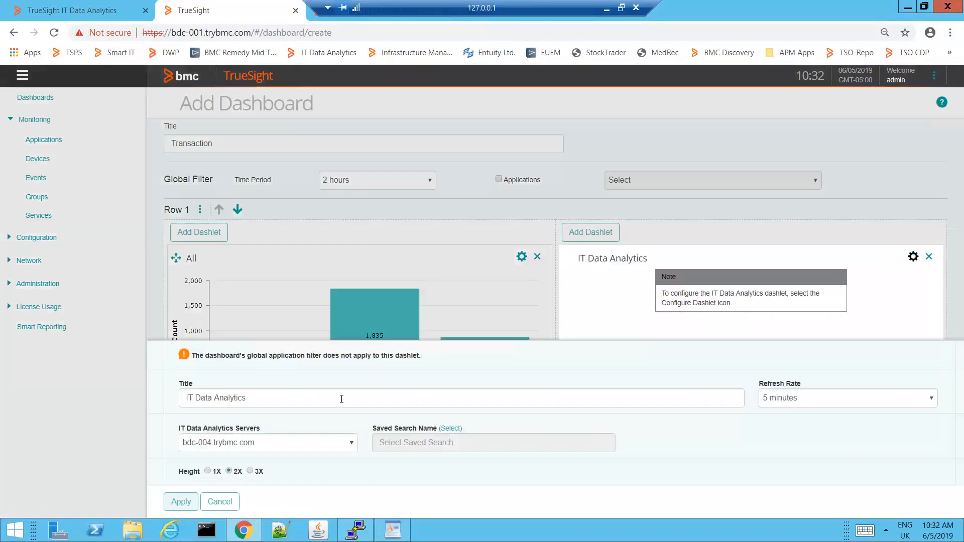
pyautogui.moveTo(340, 398); pyautogui.dragTo(174, 382)
pyautogui.write('Failed')
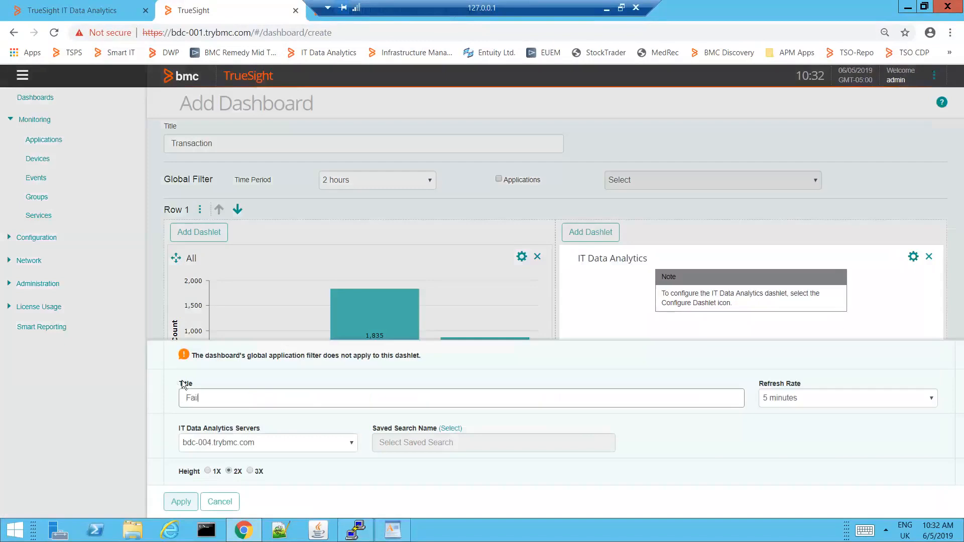
# - Assign the saved search Transaction Group Not Complete [TransactionLog] to the Failed dashlet and apply the configuration
pyautogui.click(451, 428)
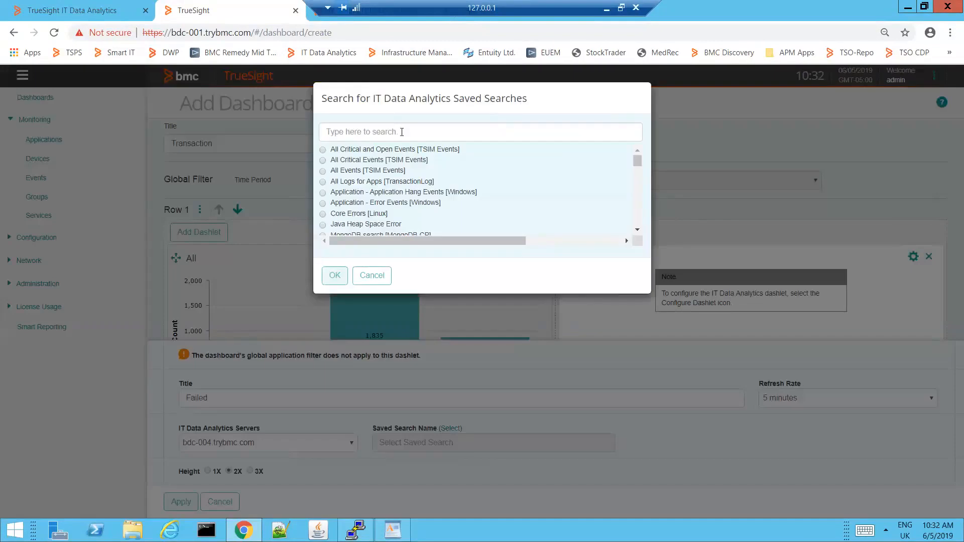
pyautogui.click(400, 134)
pyautogui.write('fa')
pyautogui.press('BackSpace')
pyautogui.press('BackSpace')
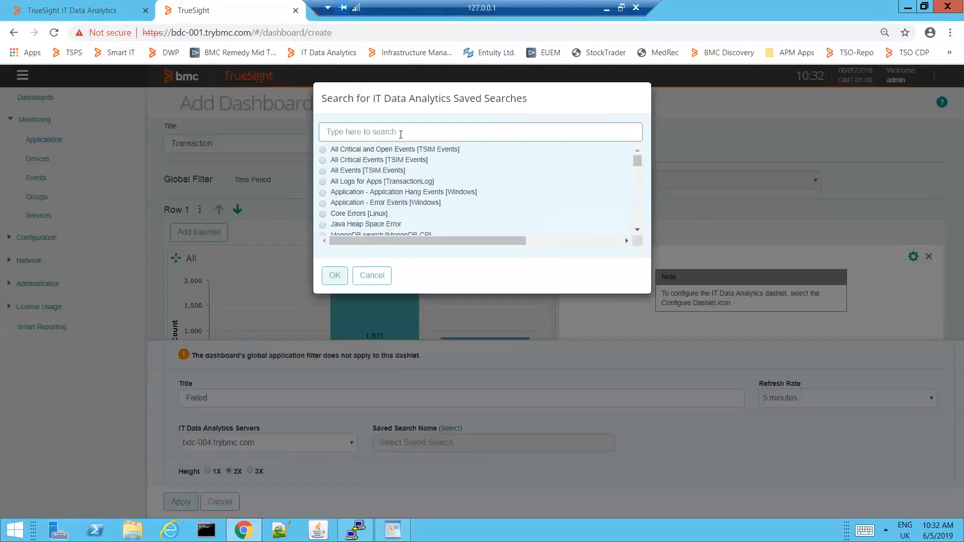
pyautogui.write('tras')
pyautogui.press('BackSpace')
pyautogui.write('n')
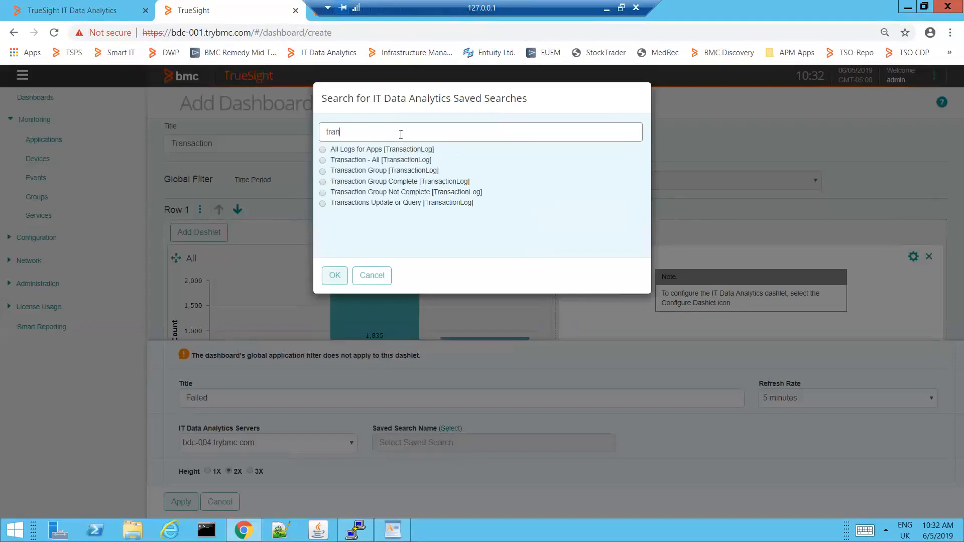
pyautogui.click(322, 193)
pyautogui.click(335, 275)
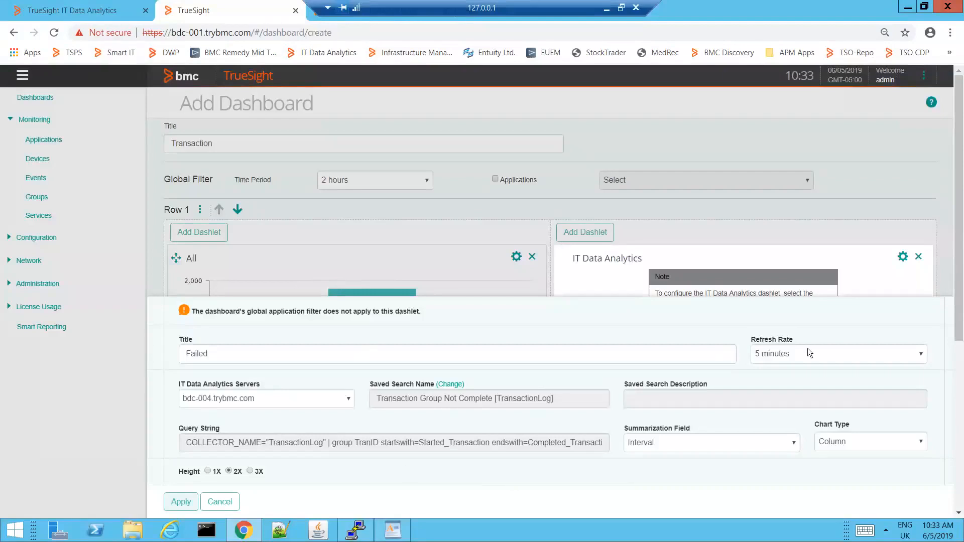
pyautogui.click(181, 502)
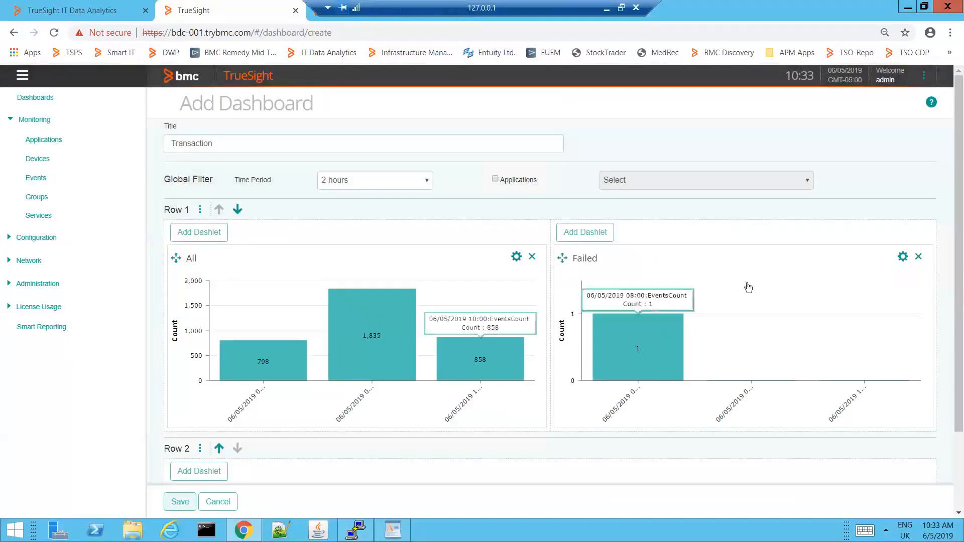
# - Change the Failed dashlet's chart type to Line and apply it
pyautogui.click(902, 257)
pyautogui.click(879, 441)
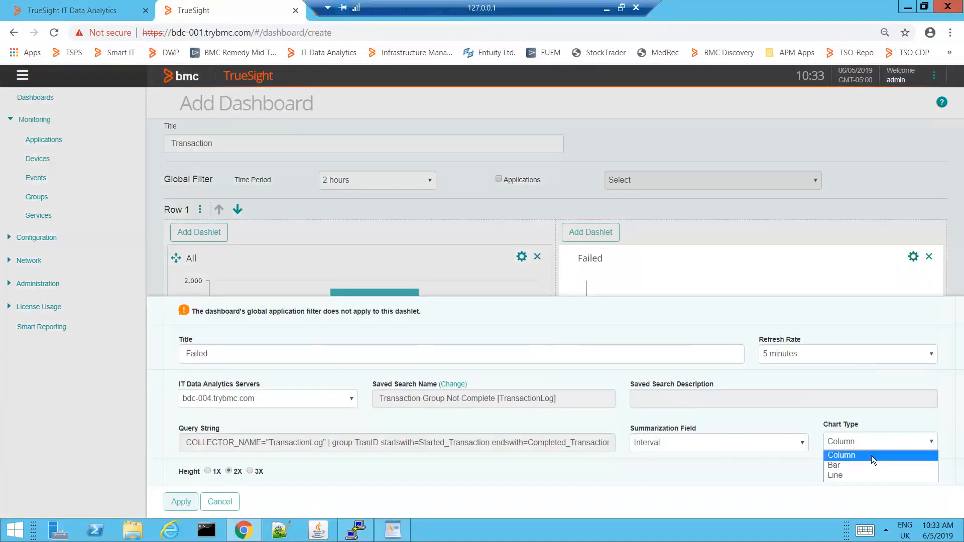
pyautogui.click(855, 476)
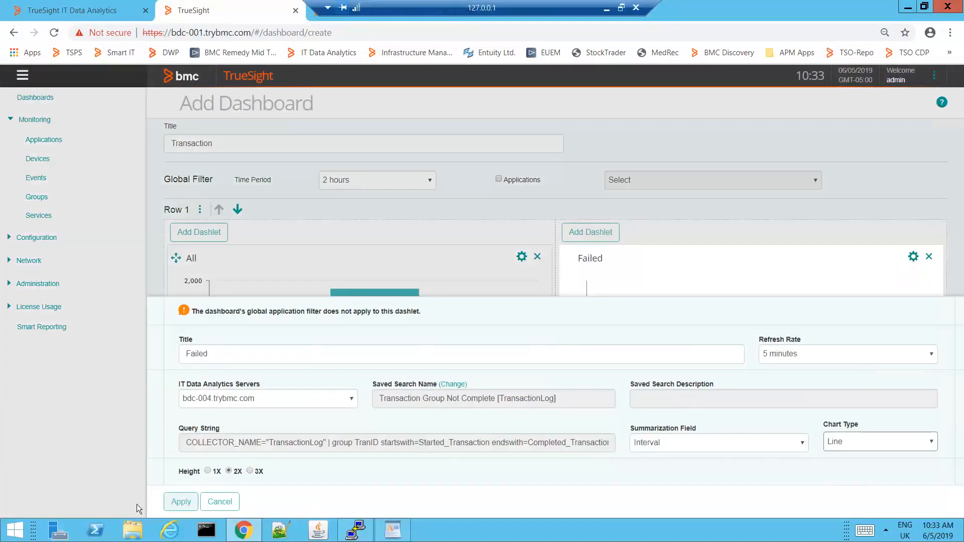
pyautogui.click(181, 502)
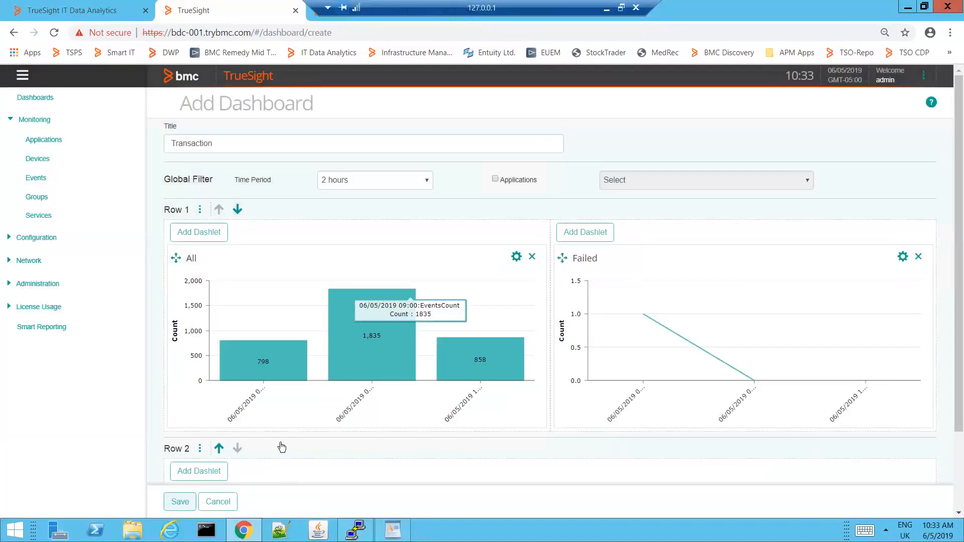
# - Add an IT Data Analytics dashlet to Row 2 of the dashboard
pyautogui.scroll(-2, 394, 448)
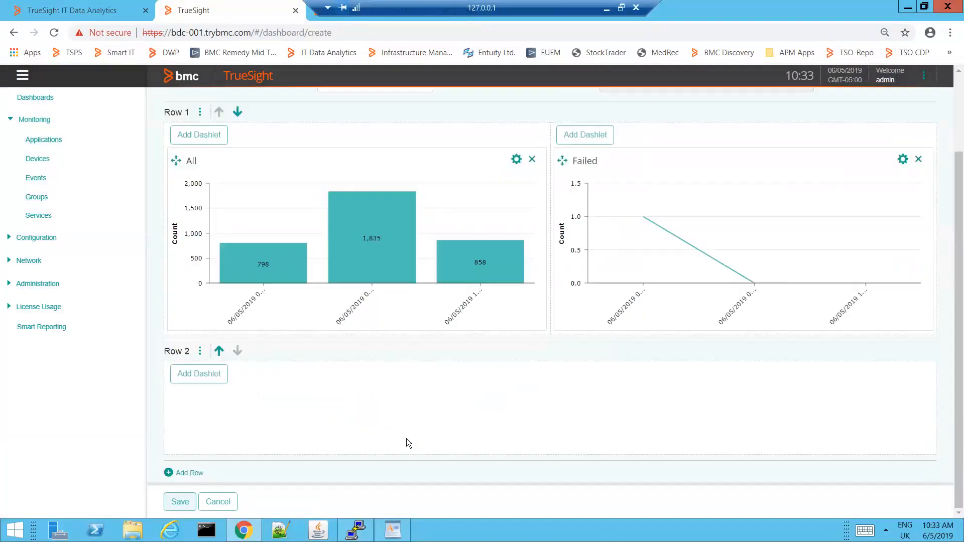
pyautogui.click(206, 374)
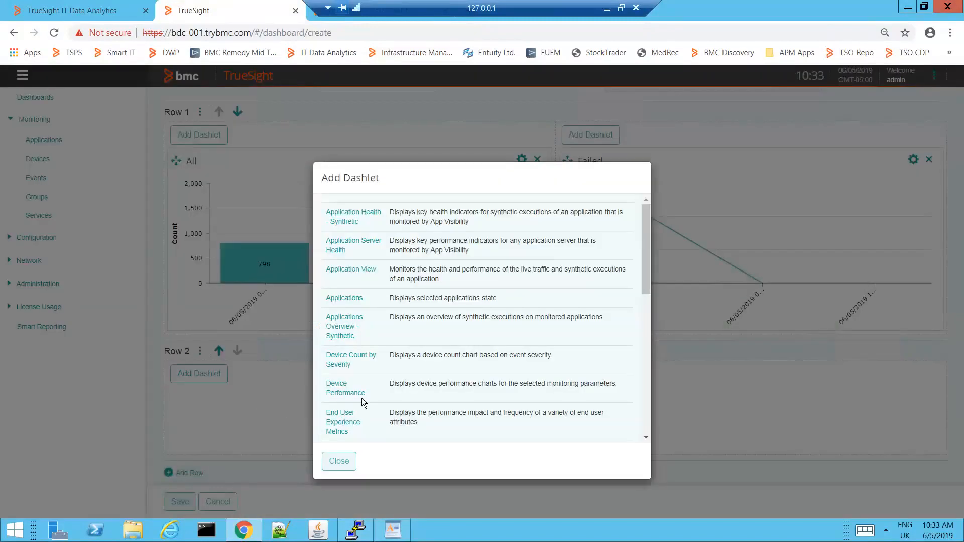
pyautogui.scroll(-5, 363, 384)
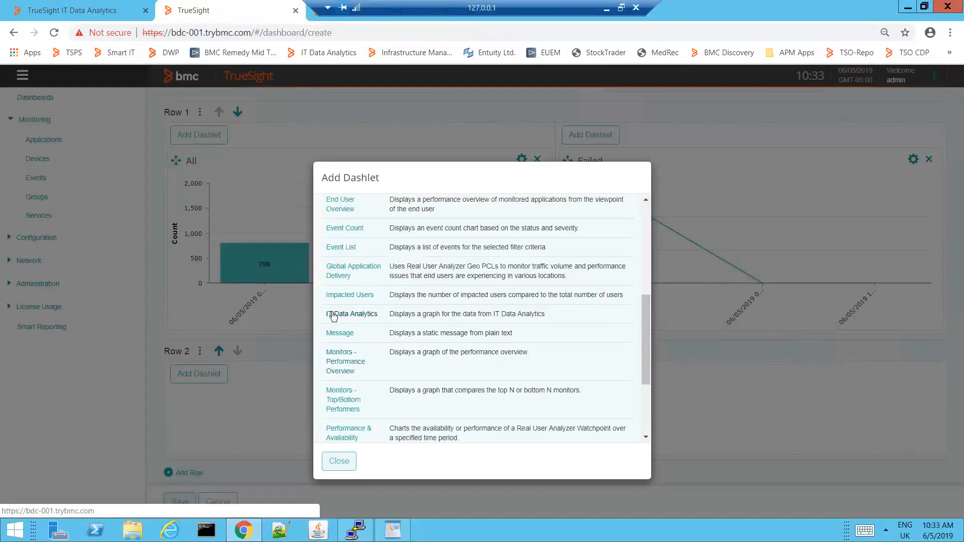
pyautogui.click(334, 315)
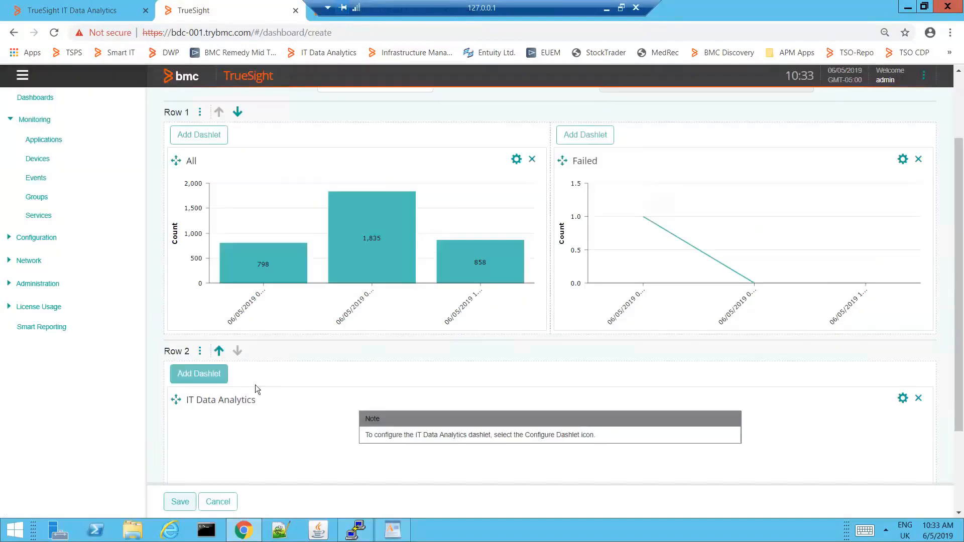
# - Configure the Row 2 dashlet with the saved search Transactions Update or Query [TransactionLog] and apply it
pyautogui.click(902, 398)
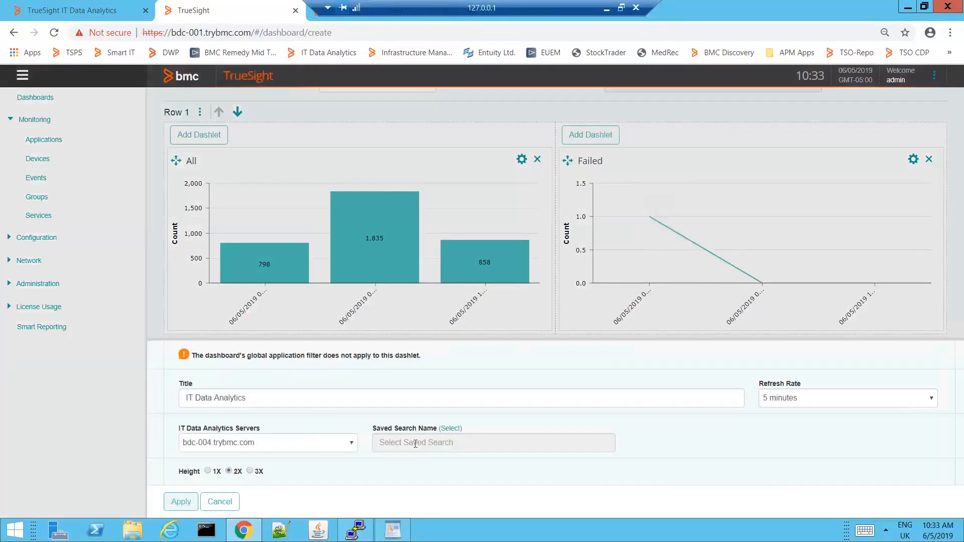
pyautogui.click(455, 430)
pyautogui.click(416, 129)
pyautogui.write('tra')
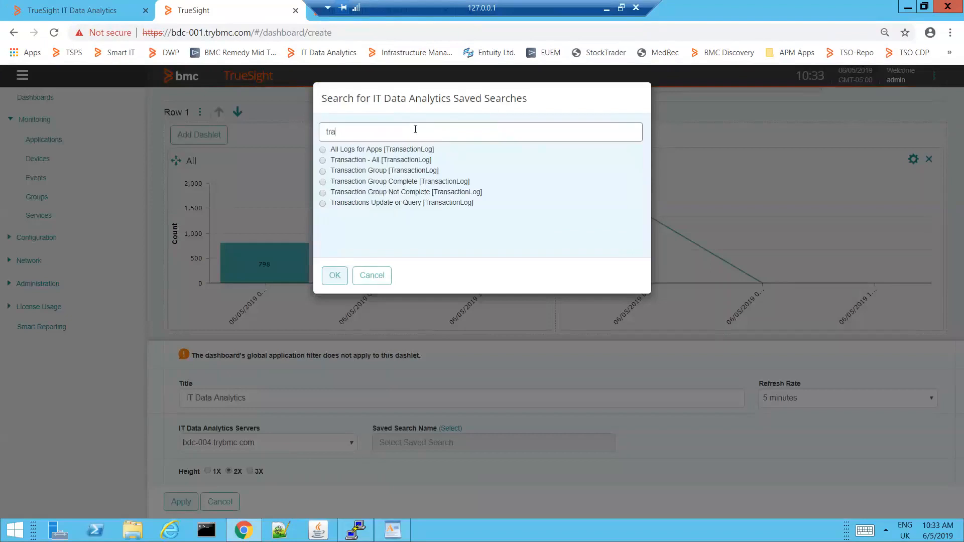
pyautogui.write('n')
pyautogui.click(323, 203)
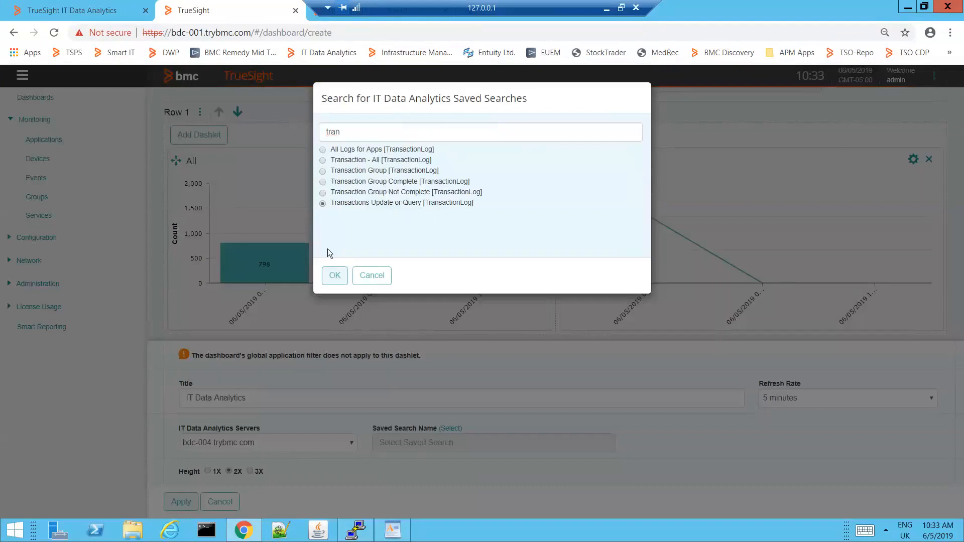
pyautogui.click(337, 279)
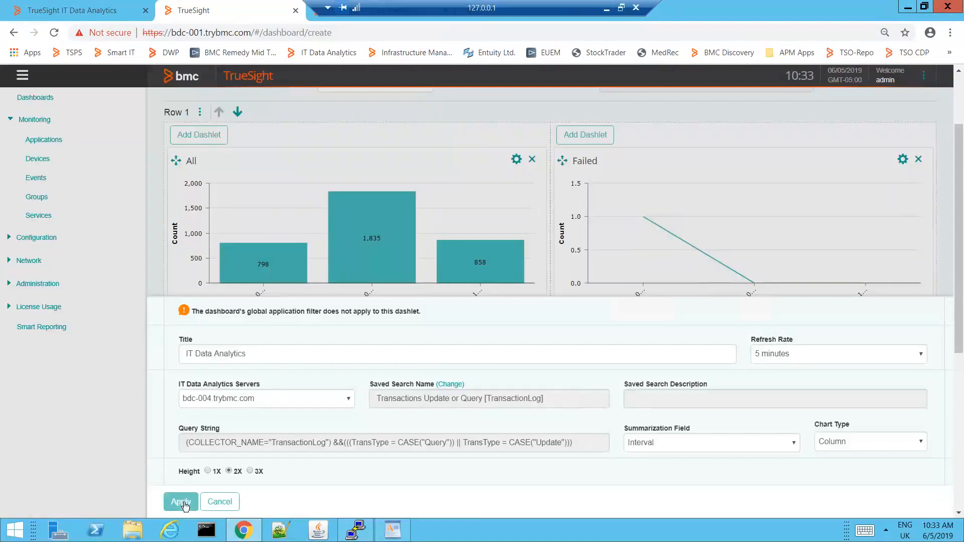
pyautogui.click(182, 503)
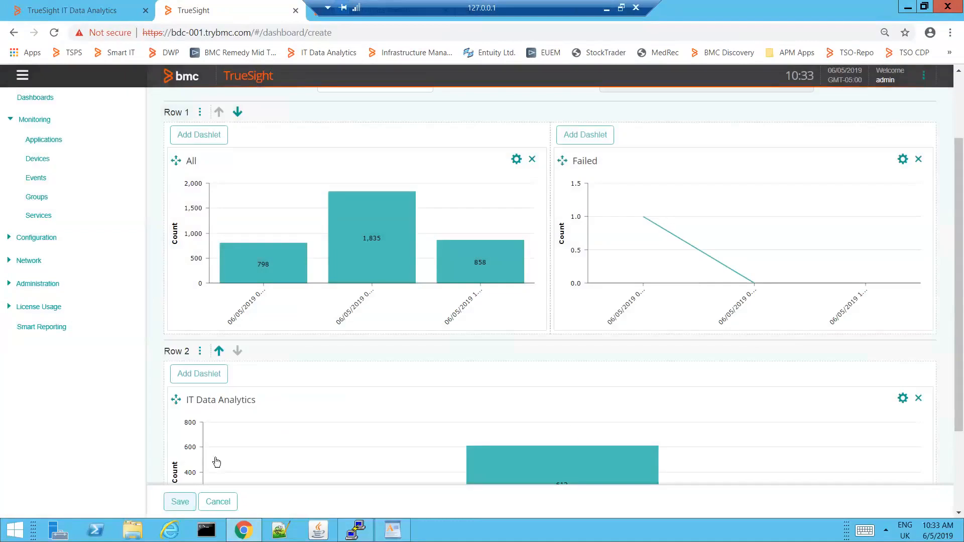
# - Change the Row 2 IT Data Analytics dashlet's chart type to Line and apply it
pyautogui.click(903, 400)
pyautogui.click(858, 442)
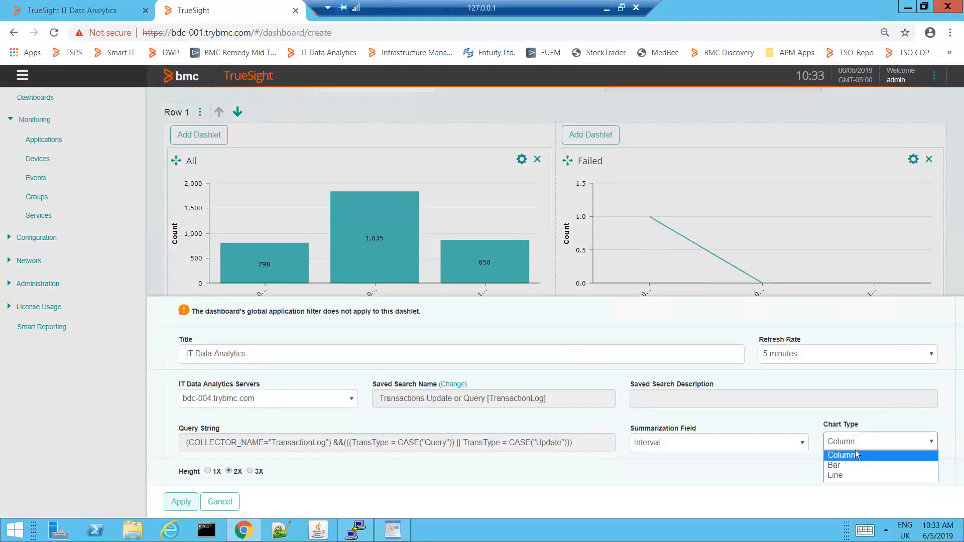
pyautogui.click(836, 475)
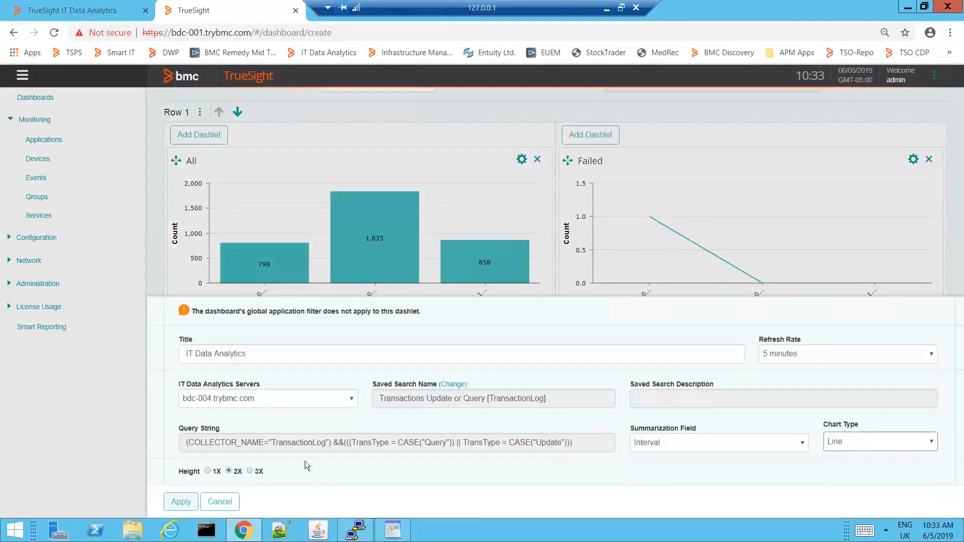
pyautogui.click(180, 502)
# - Set the dashboard's global filter time period to 1 hour and save the Transaction dashboard
pyautogui.scroll(2, 959, 106)
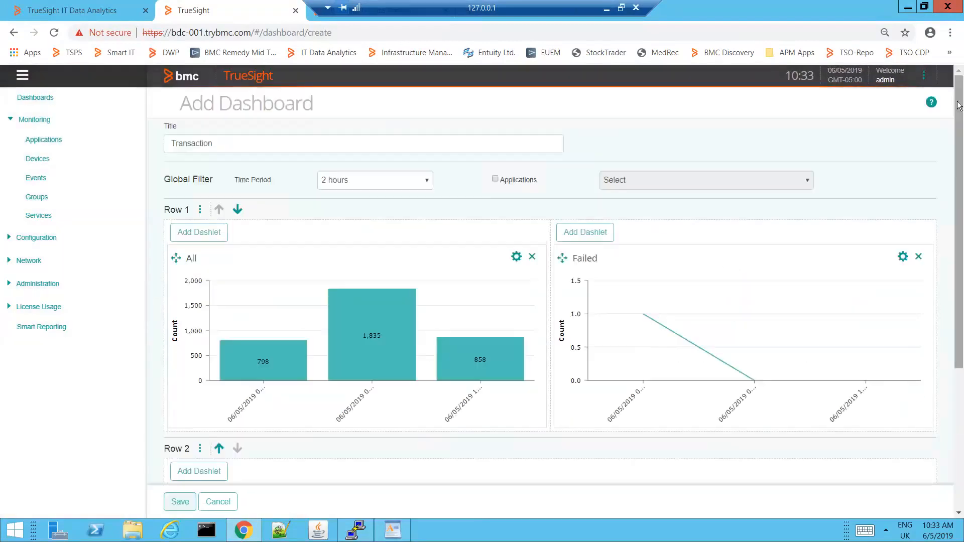
pyautogui.click(400, 181)
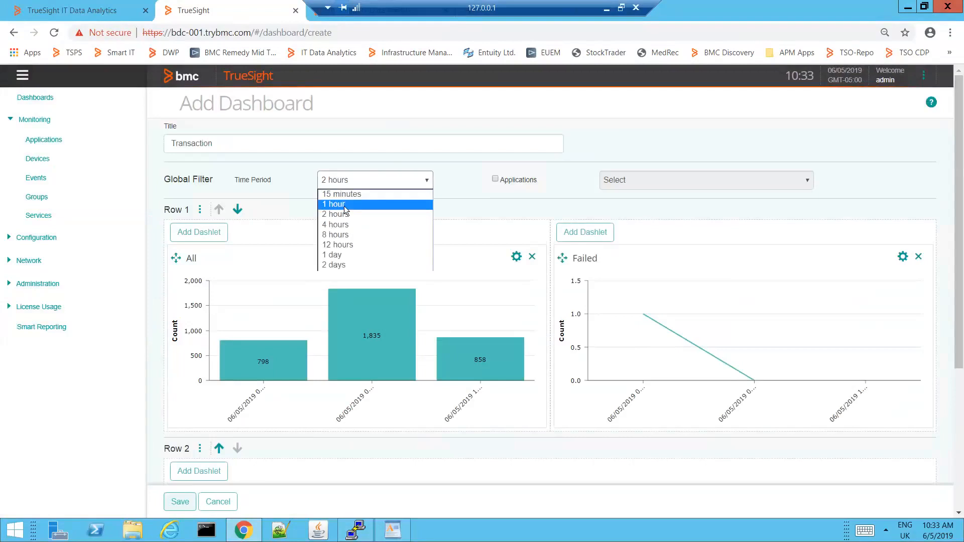
pyautogui.click(346, 205)
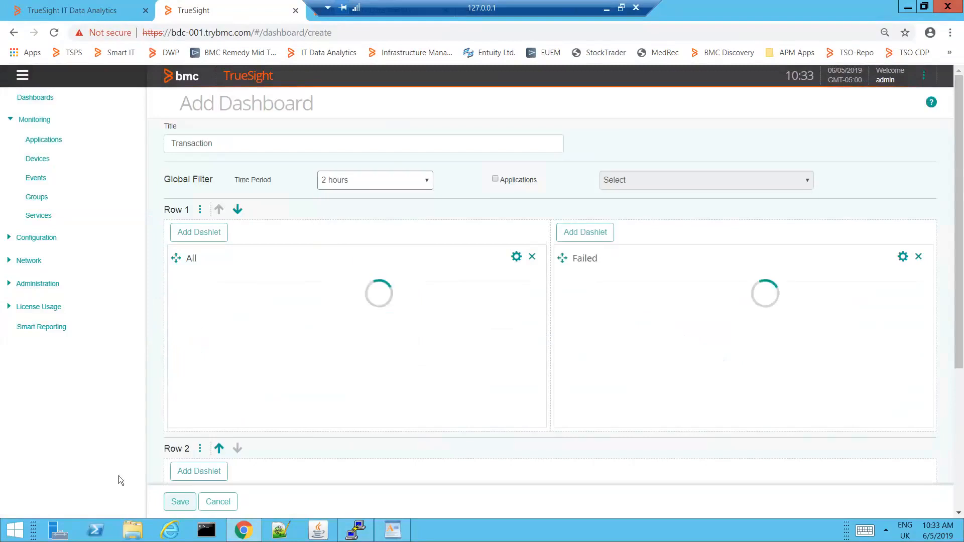
pyautogui.click(173, 503)
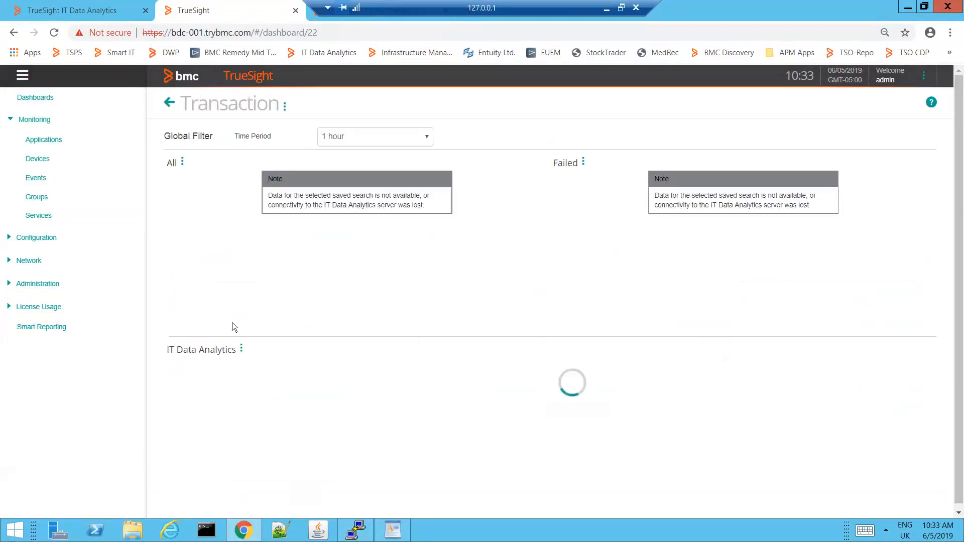
# - Refresh the All and Failed dashlets on the saved Transaction dashboard
pyautogui.click(182, 162)
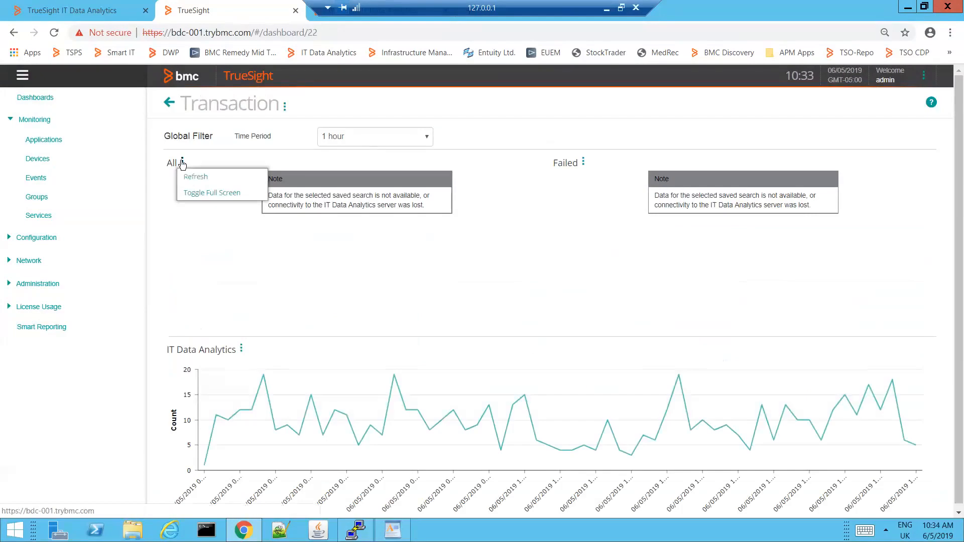
pyautogui.click(190, 178)
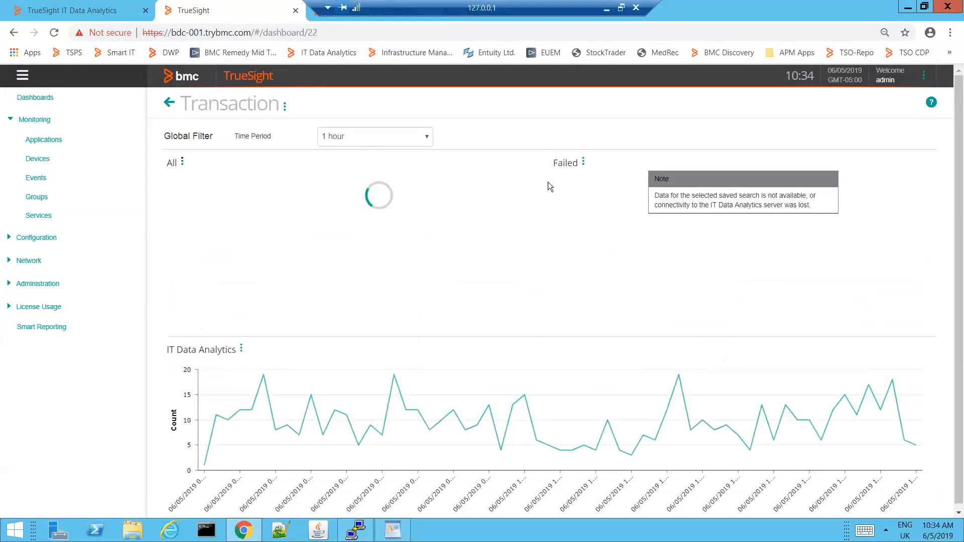
pyautogui.click(584, 164)
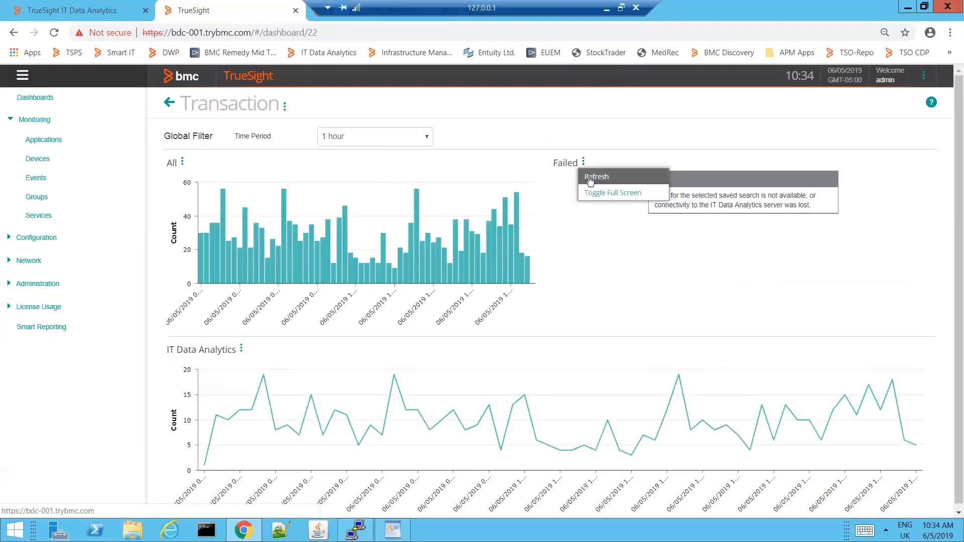
pyautogui.click(597, 179)
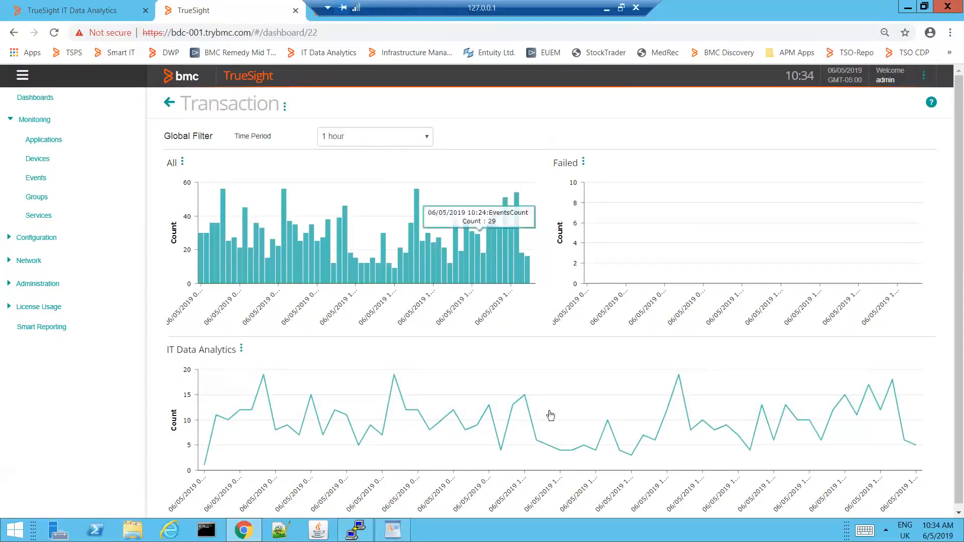
# - Open the log search behind the IT Data Analytics line chart, and switch to TransactionExample.rft in WordPad
pyautogui.click(674, 384)
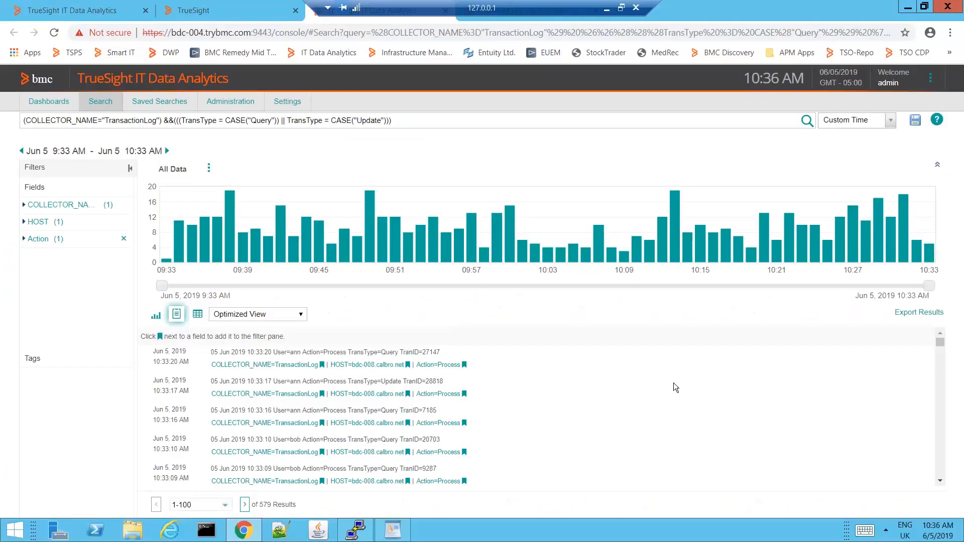
pyautogui.hotkey('alt', 'Tab')
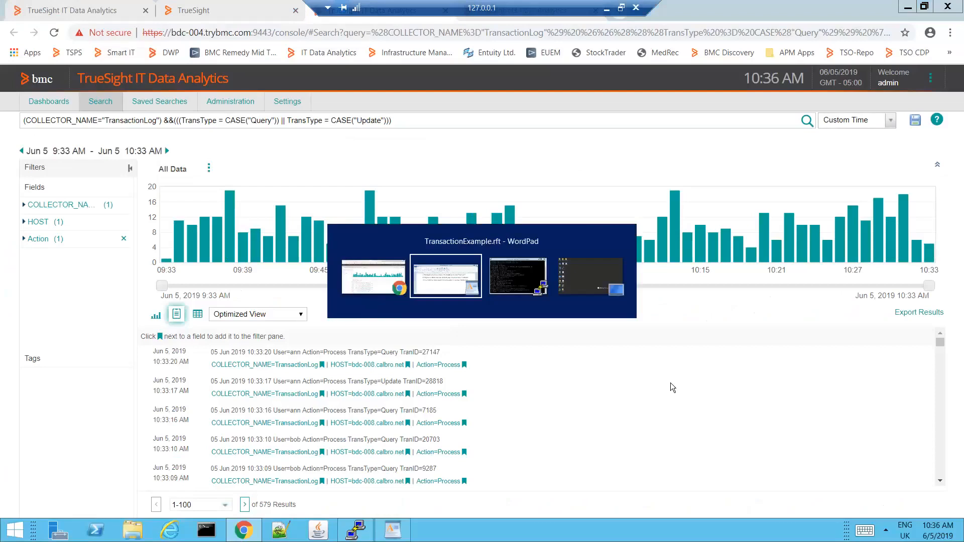